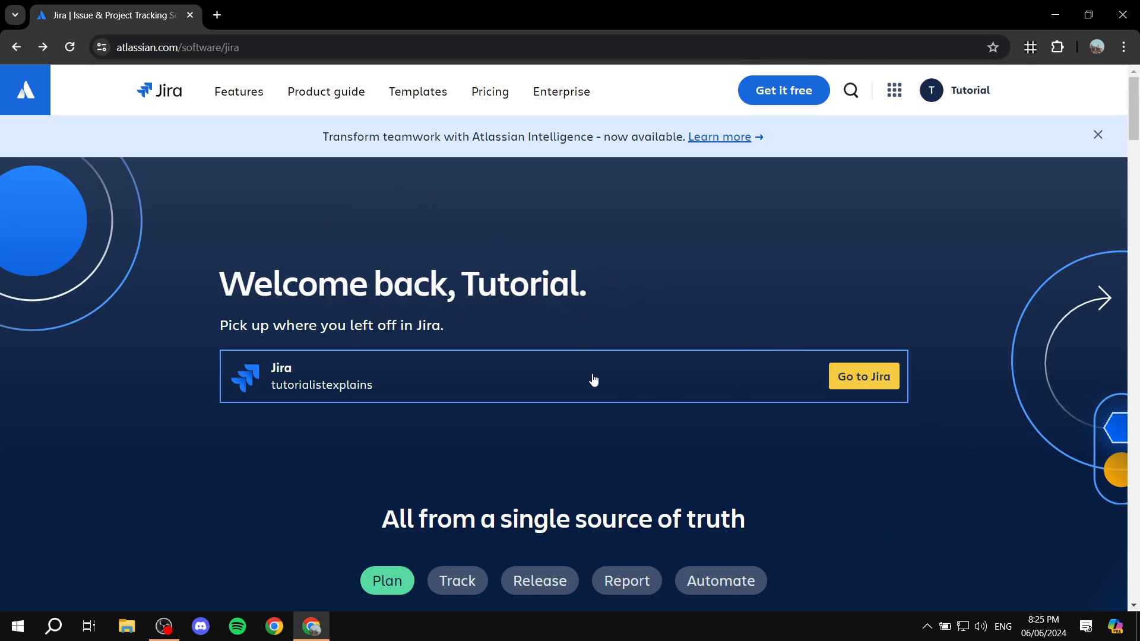
# Step: Open the existing Jira site from the Atlassian product page
pyautogui.click(787, 96)
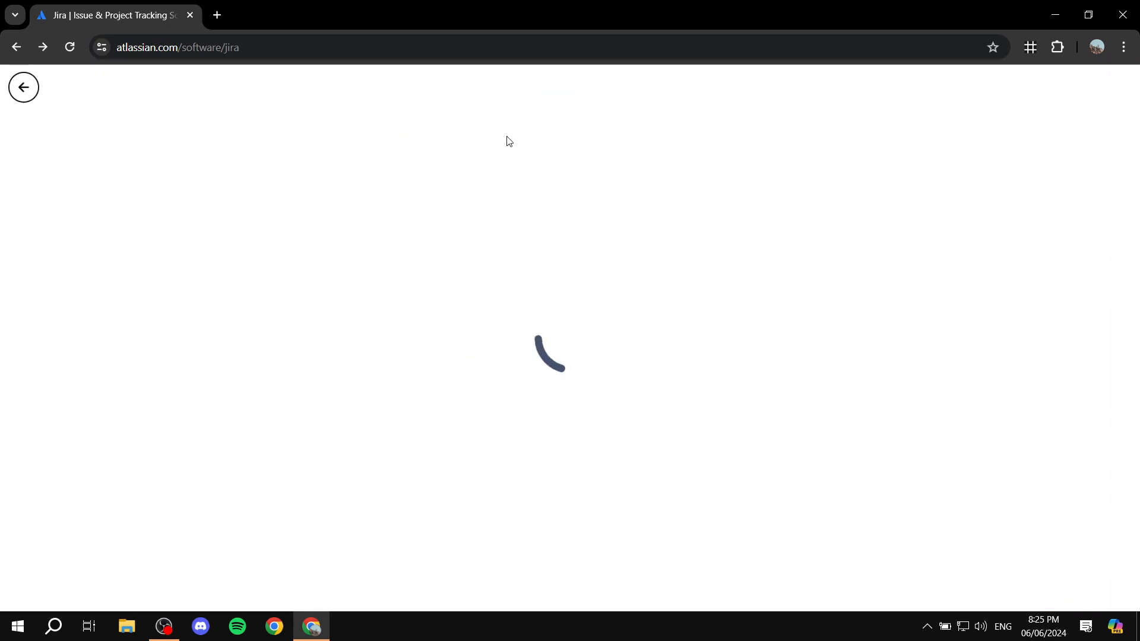
pyautogui.click(24, 88)
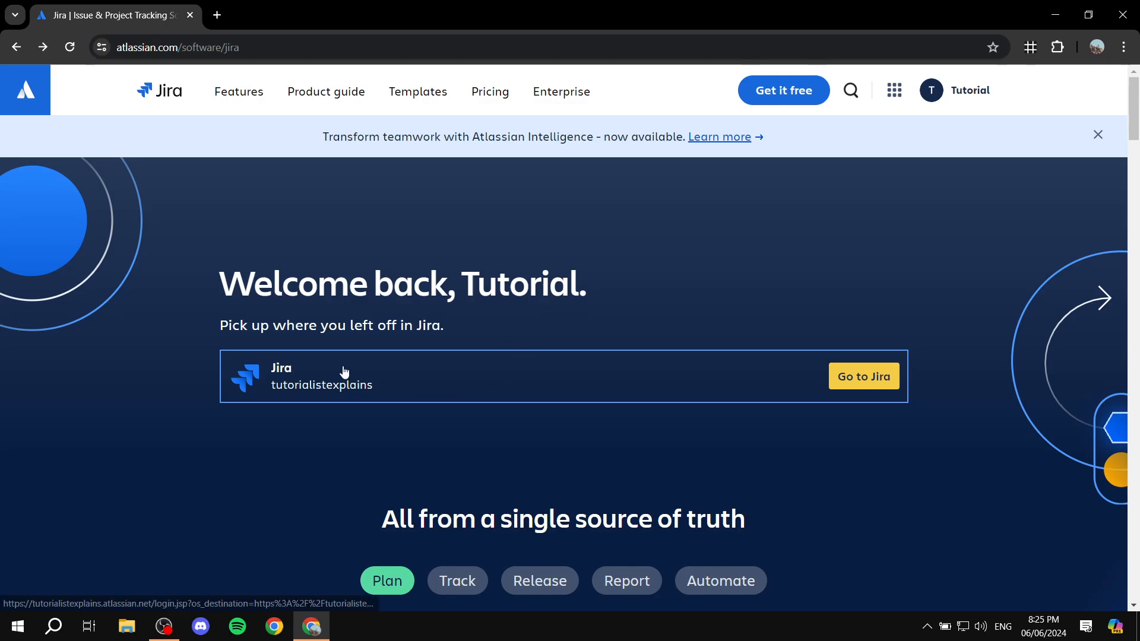
pyautogui.click(880, 376)
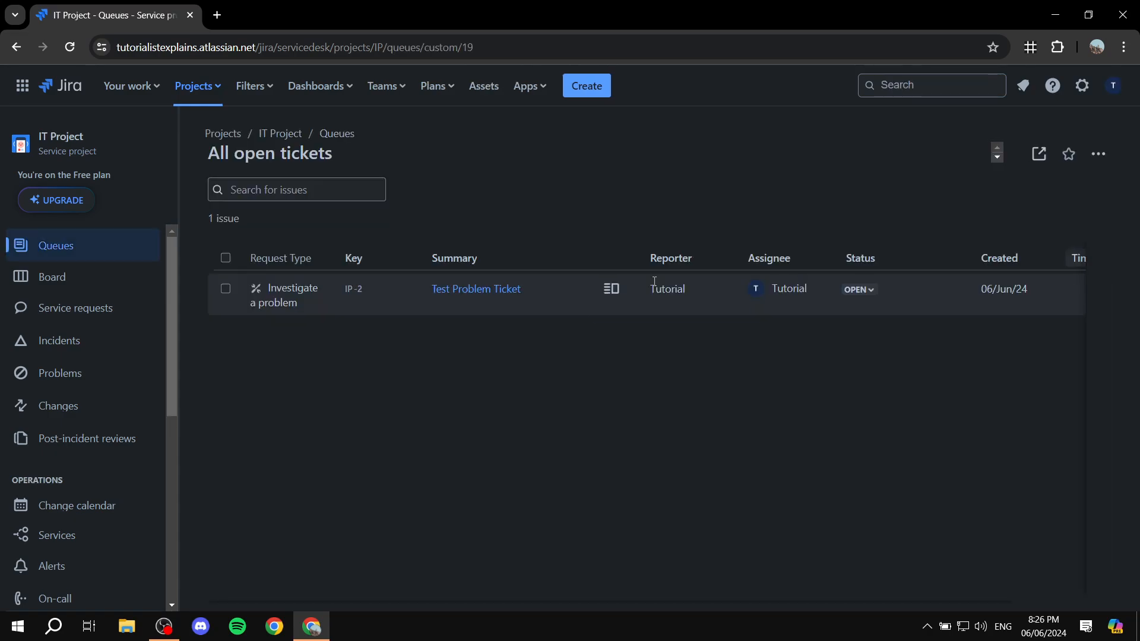
# Step: Start creating a new project and show the Work management project templates
pyautogui.click(213, 86)
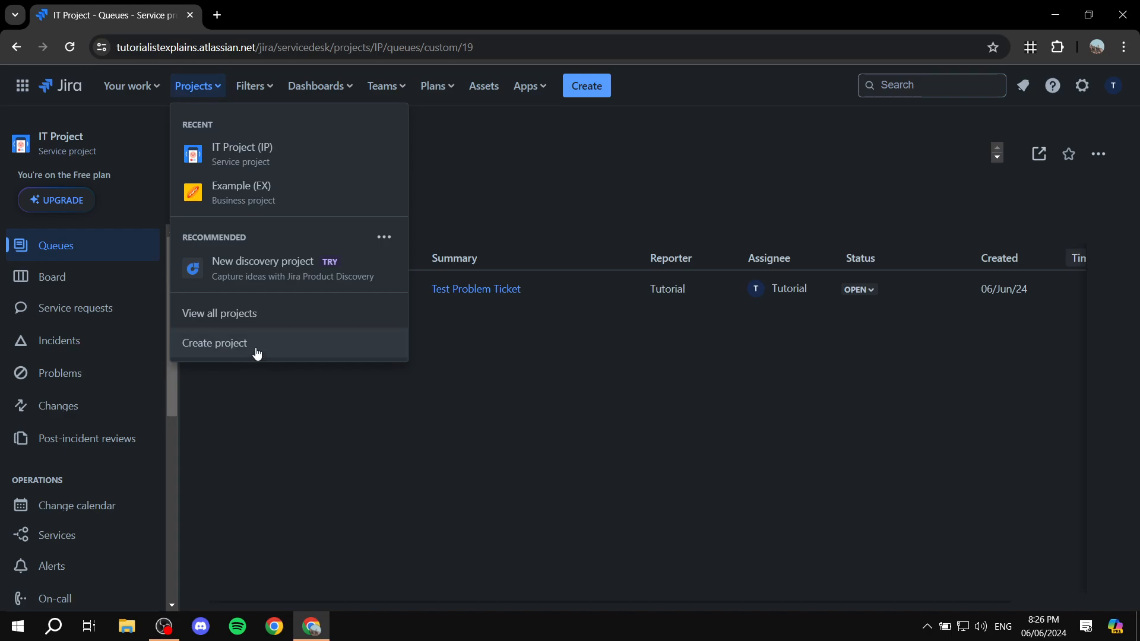
pyautogui.click(295, 352)
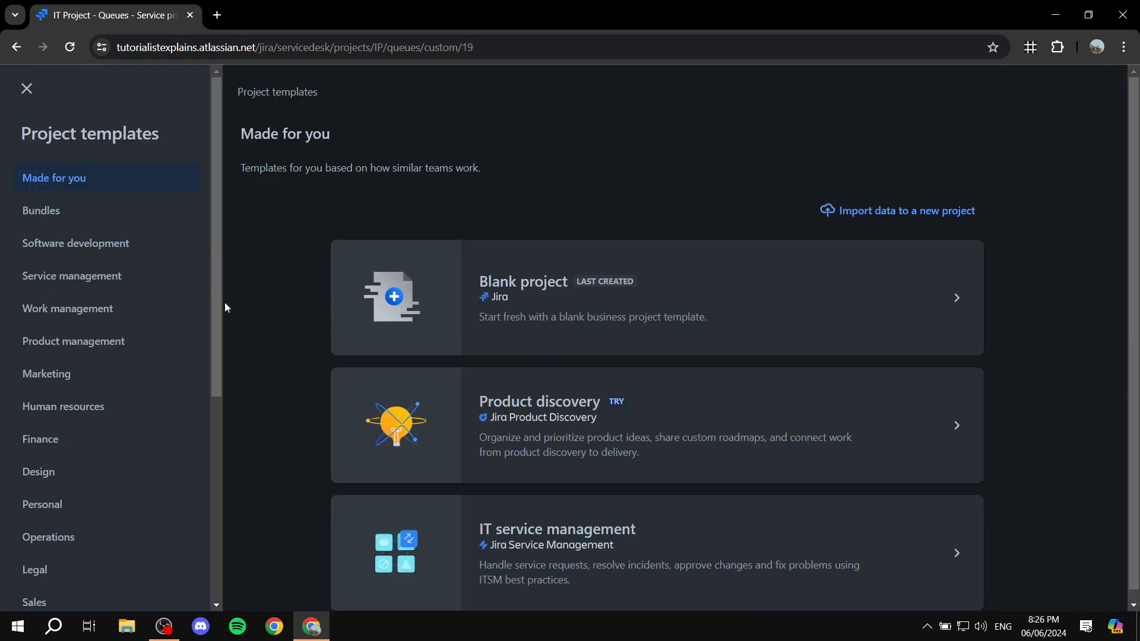
pyautogui.click(95, 321)
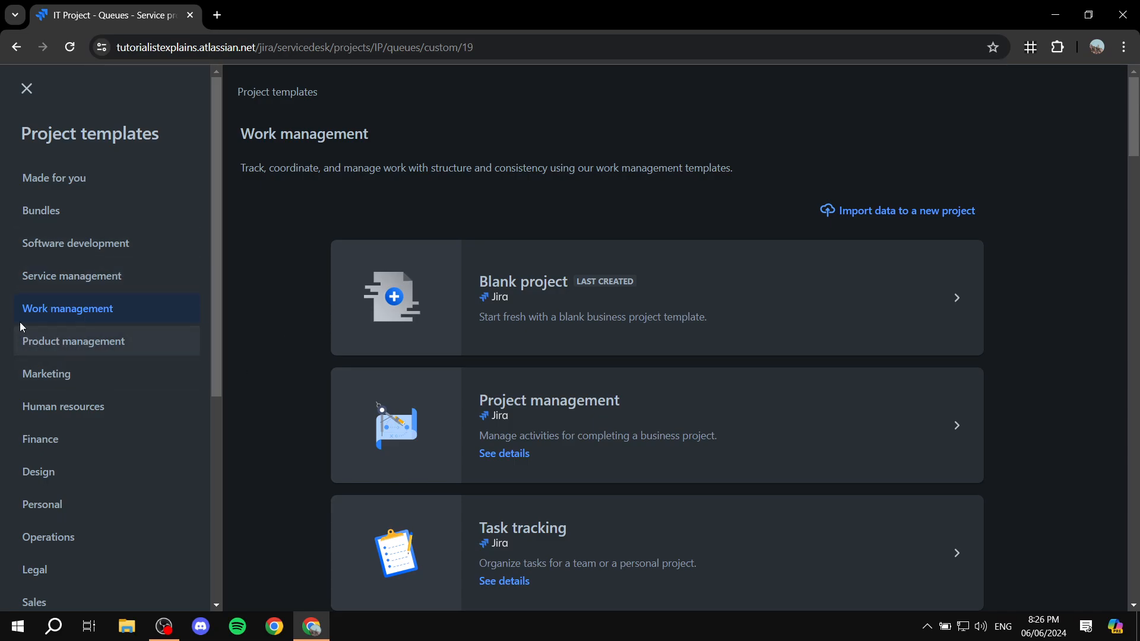
# Step: Choose the Task tracking template for the new project
pyautogui.scroll(-3, 600, 339)
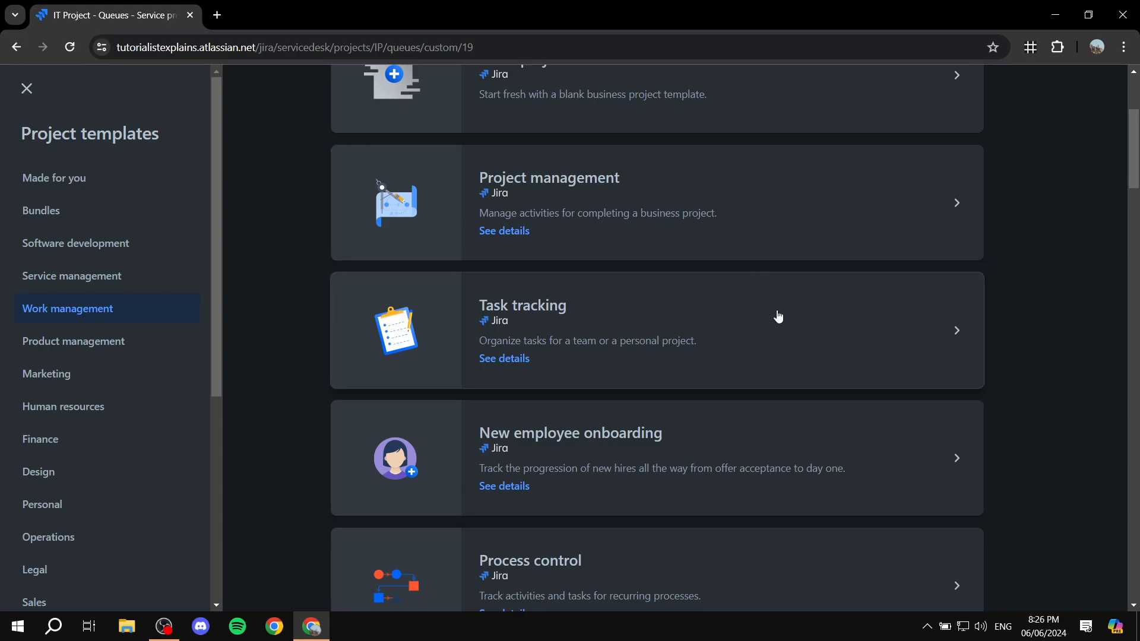
pyautogui.scroll(-2, 779, 317)
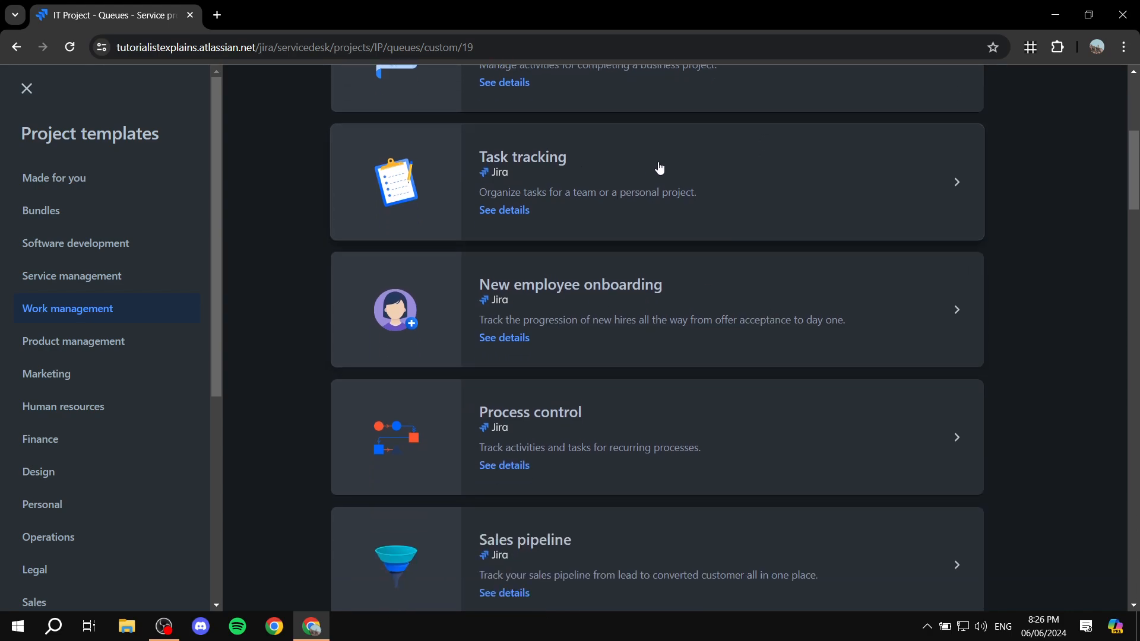
pyautogui.scroll(2, 680, 199)
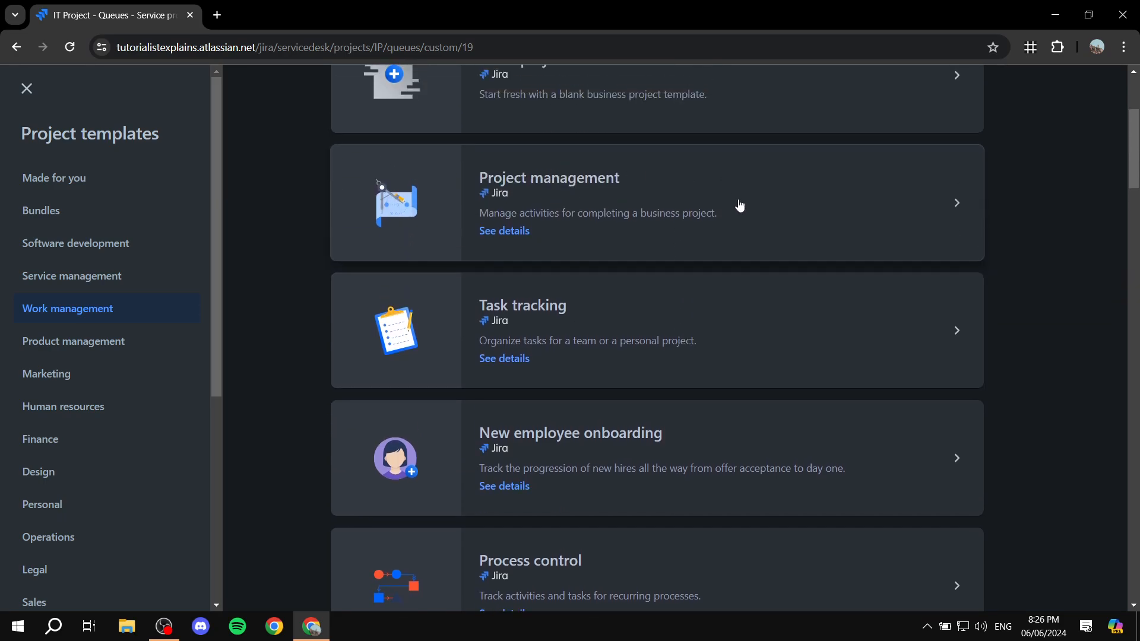
pyautogui.scroll(-4, 723, 236)
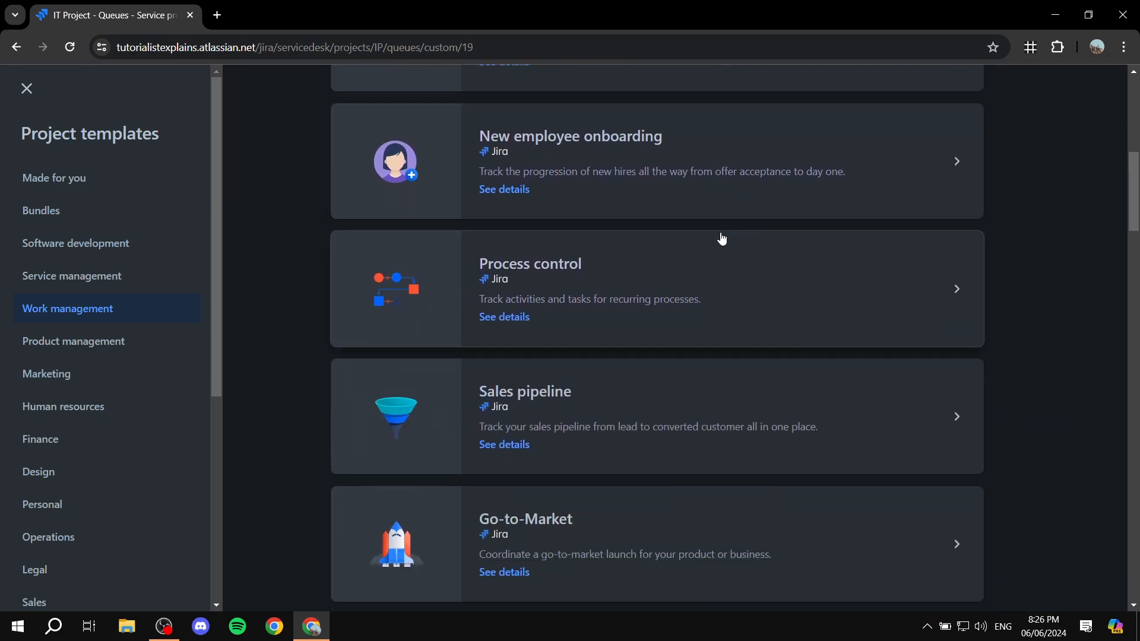
pyautogui.scroll(4, 723, 239)
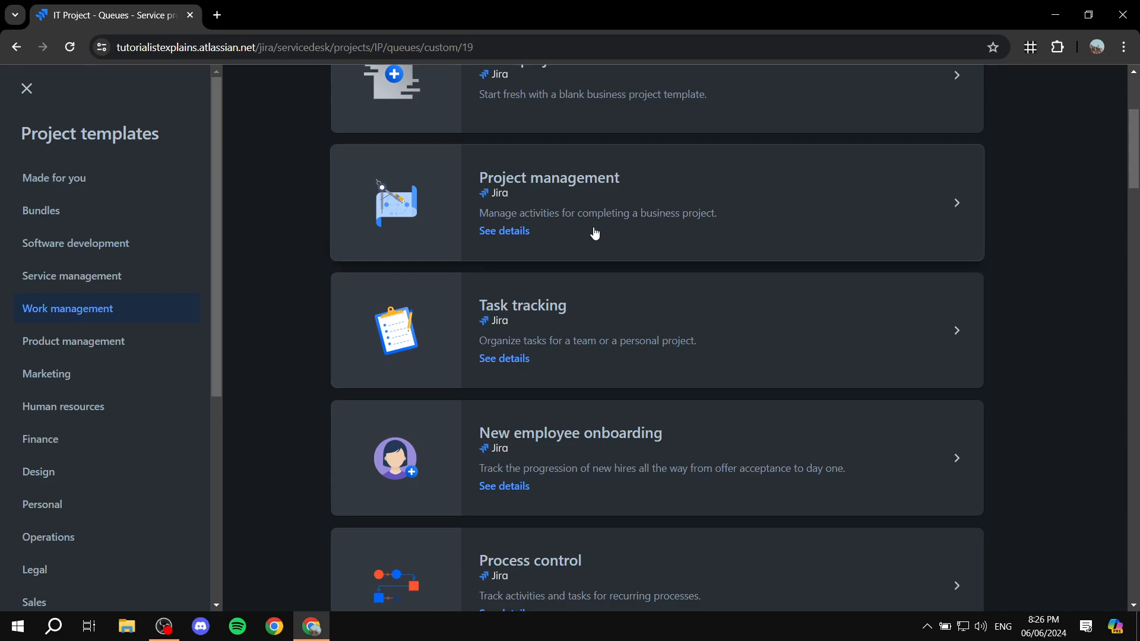
pyautogui.scroll(3, 611, 191)
pyautogui.scroll(-4, 642, 276)
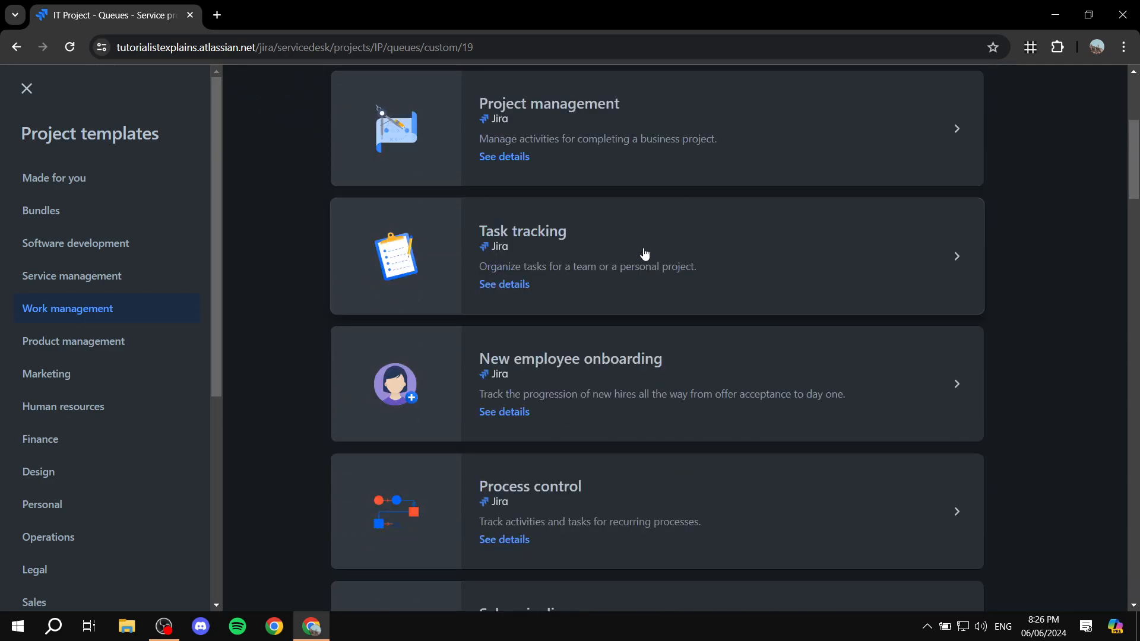
pyautogui.click(771, 257)
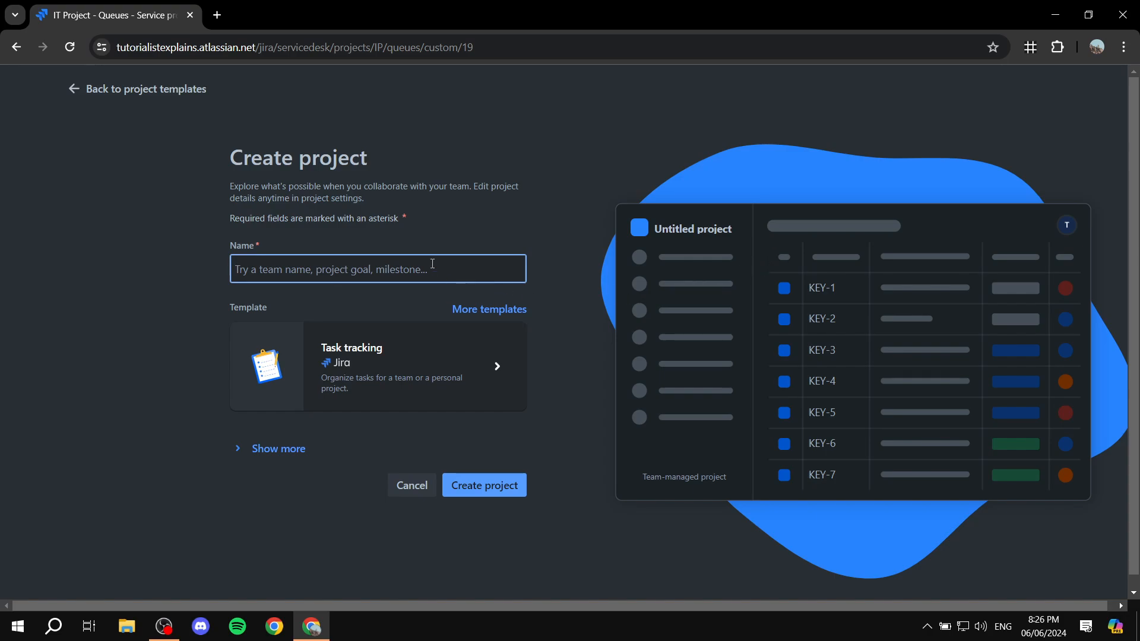
# Step: Name the project "Sprinting Tutorial" and create it
pyautogui.write('Spri')
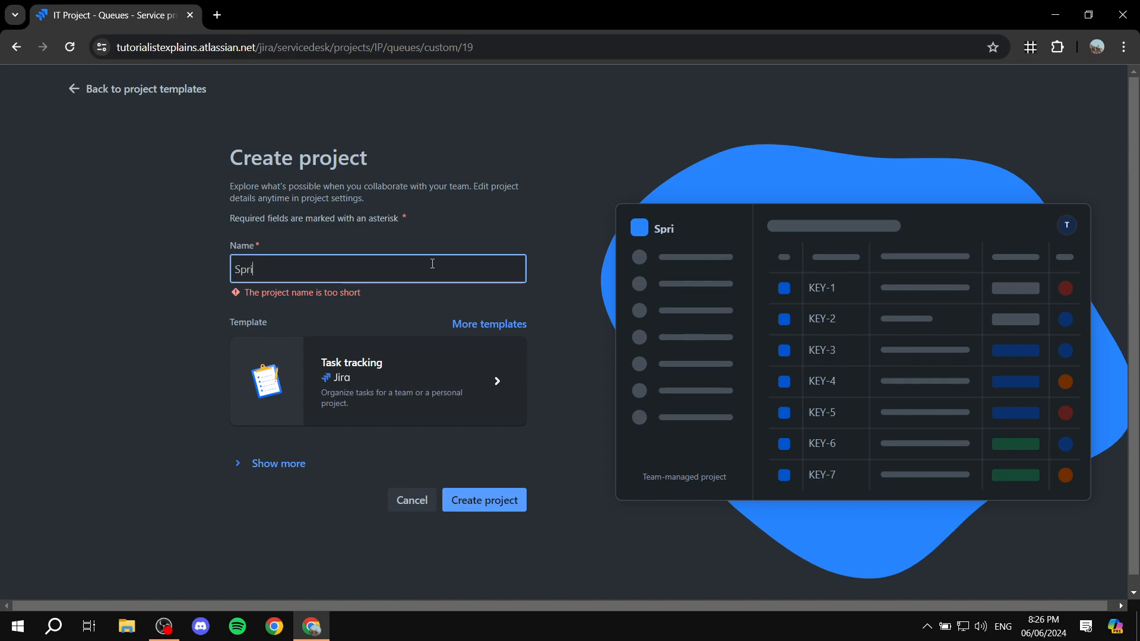
pyautogui.write('nting Tutorial')
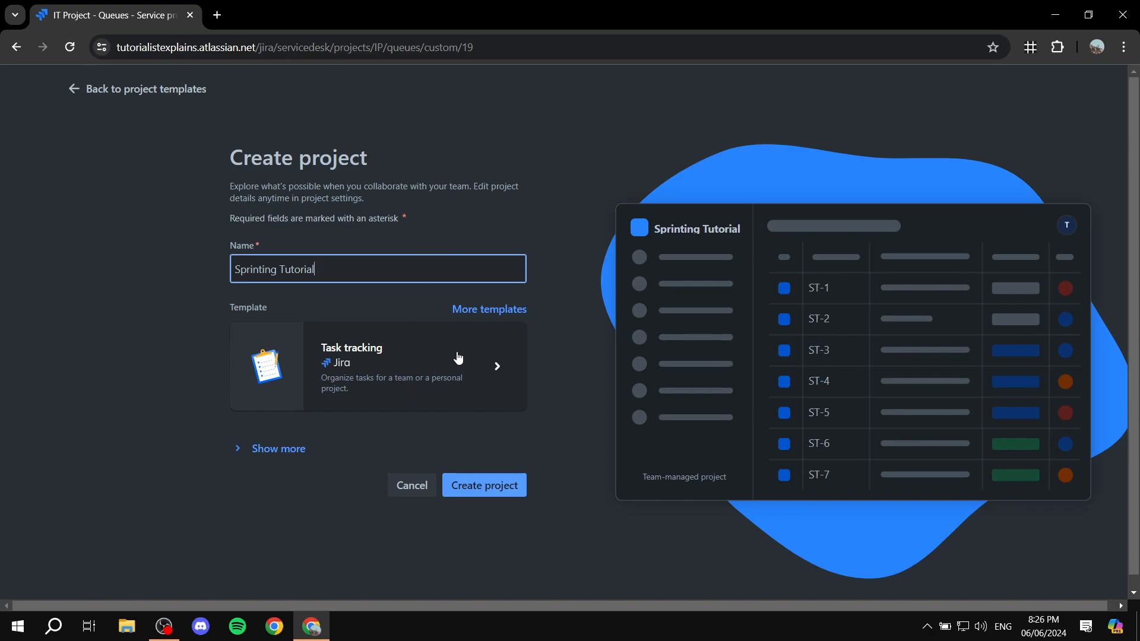
pyautogui.click(485, 492)
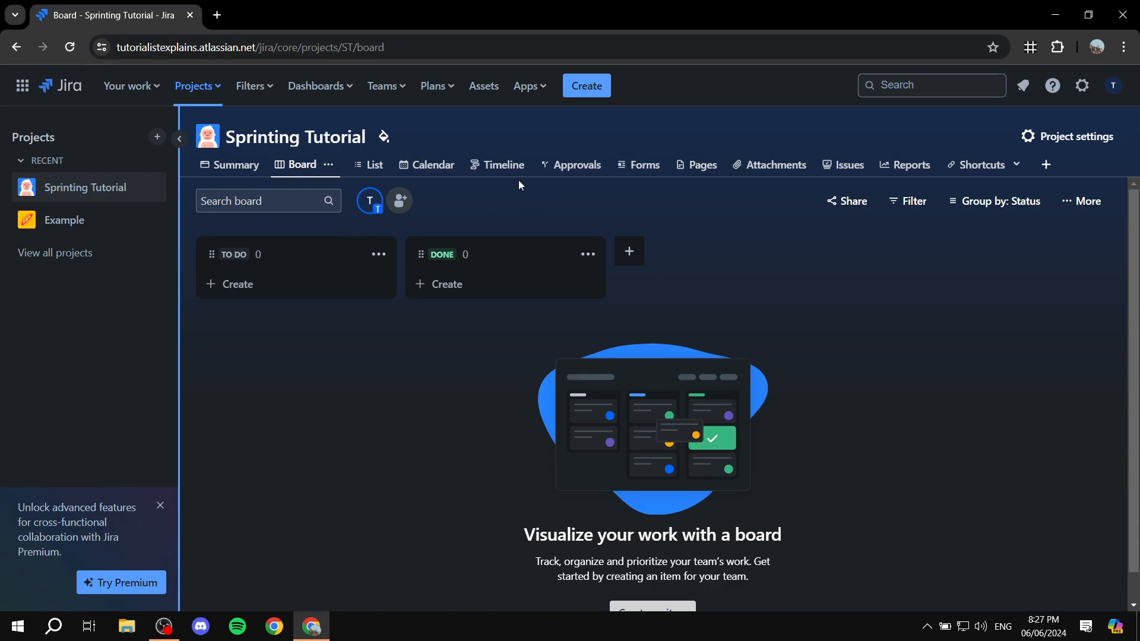
# Step: Look through the new project's Timeline, Summary, Board and List views, dismissing the Smart Link tip
pyautogui.click(485, 167)
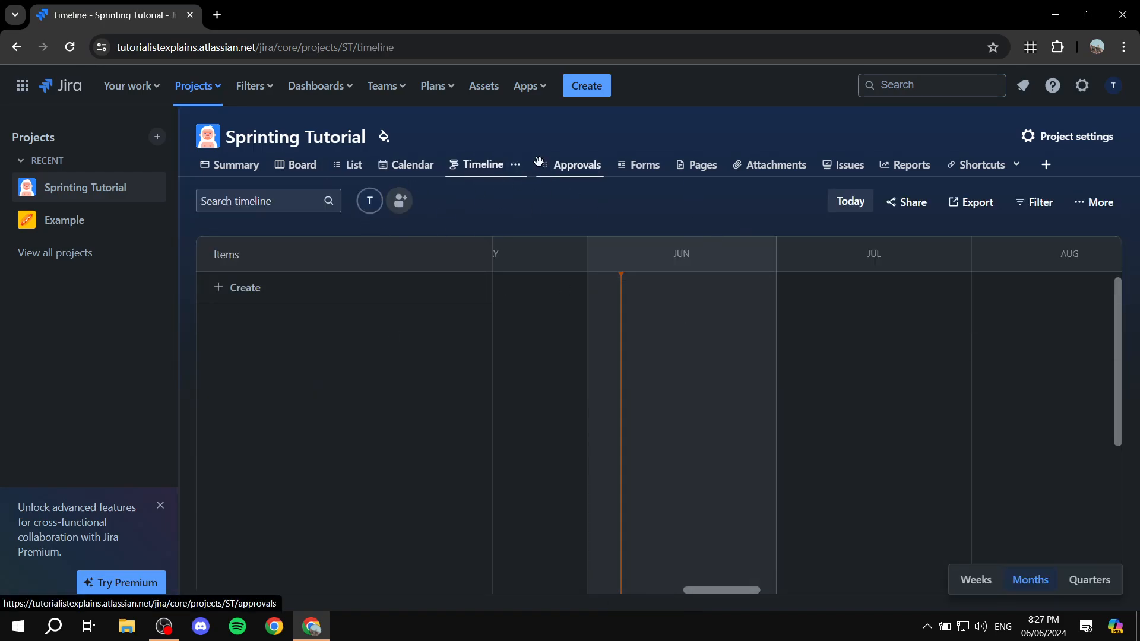
pyautogui.click(226, 169)
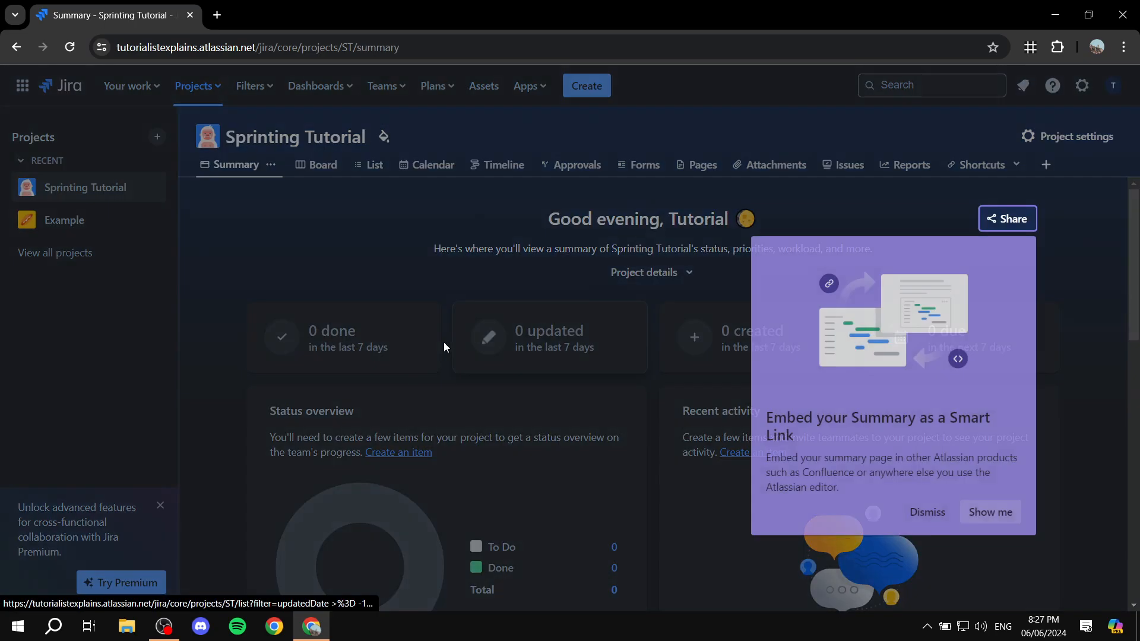
pyautogui.click(928, 513)
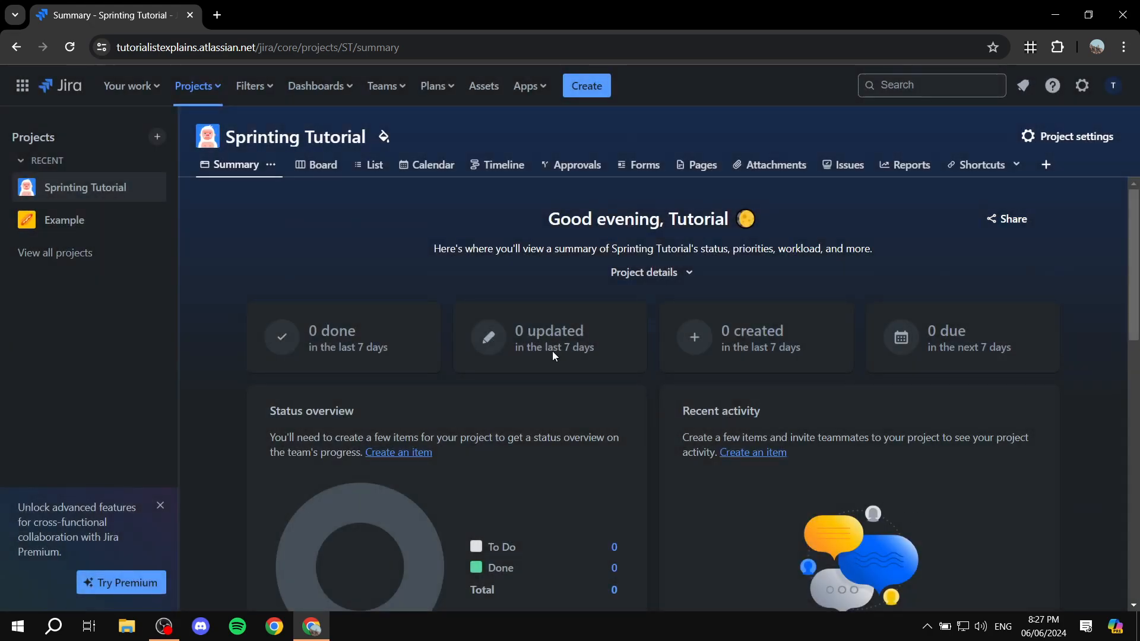
pyautogui.click(321, 172)
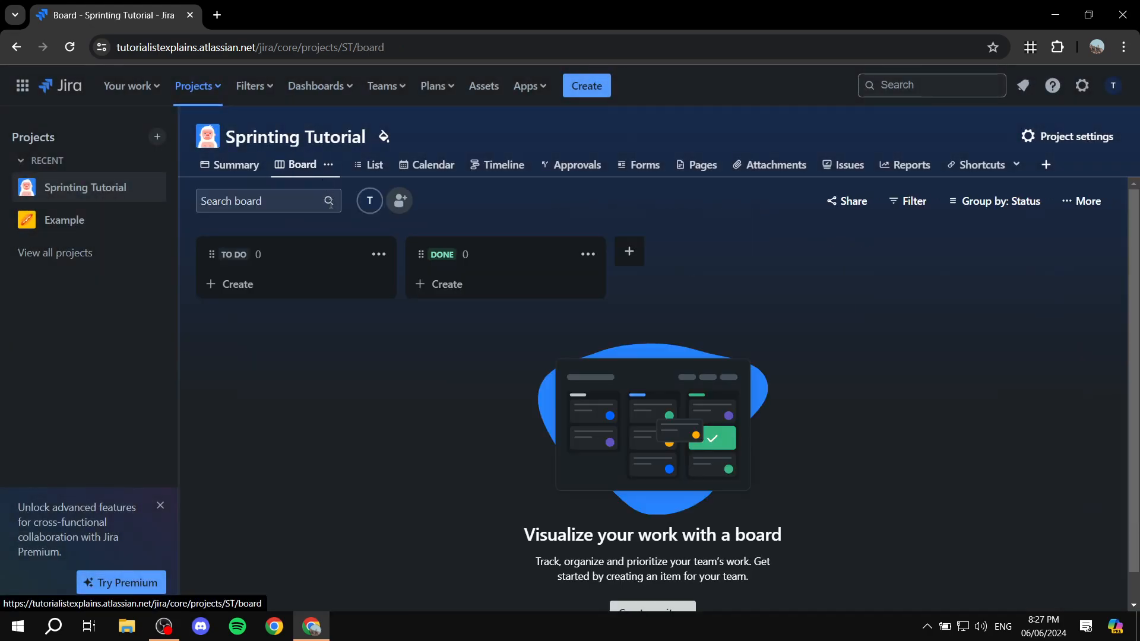
pyautogui.click(374, 167)
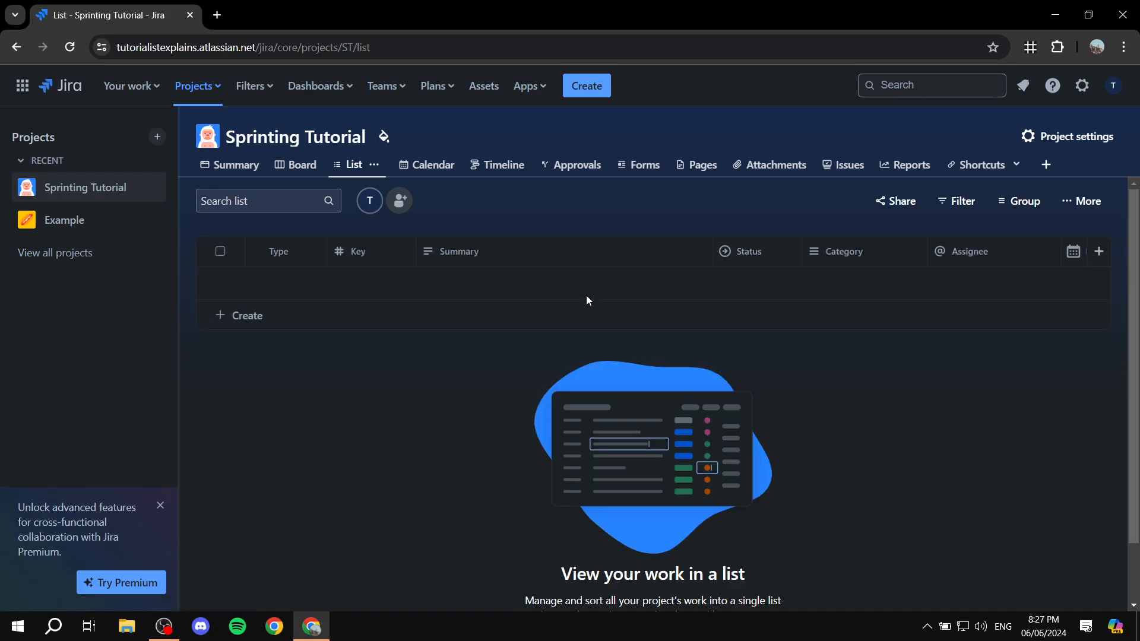
pyautogui.click(824, 477)
# Step: Search Jira for "Sprint" and close the search results
pyautogui.click(950, 90)
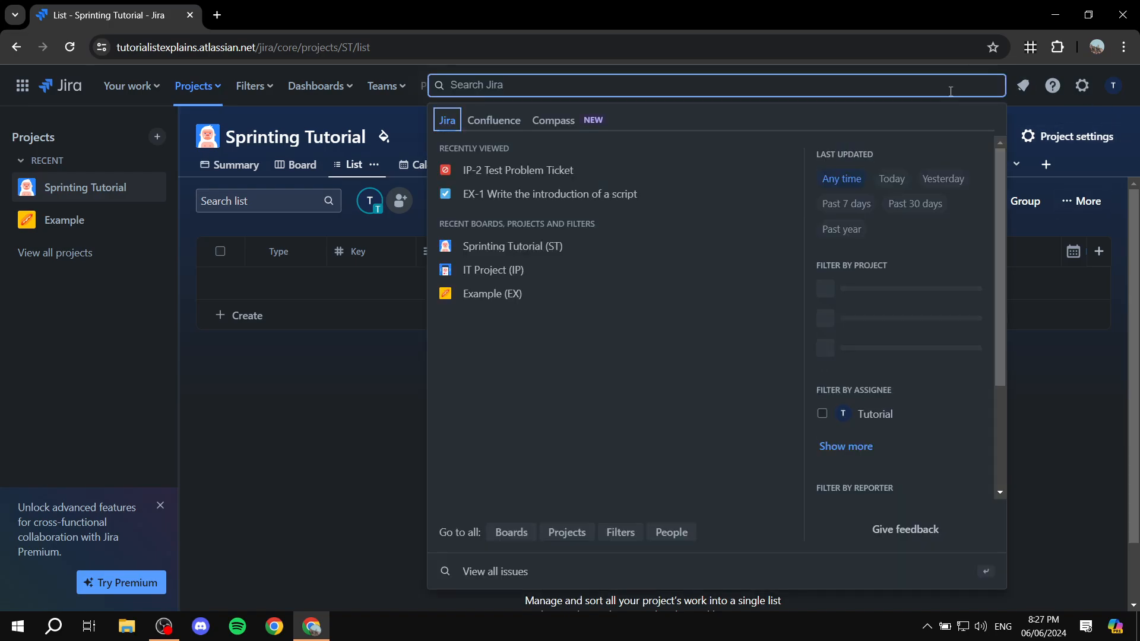
pyautogui.click(950, 92)
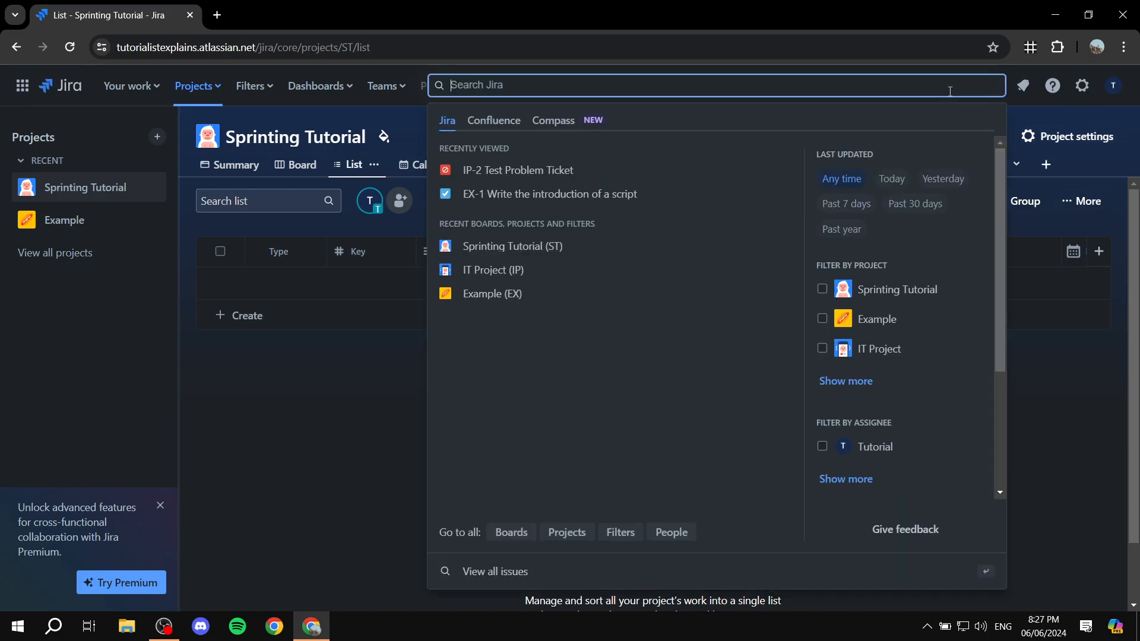
pyautogui.write('Sprint')
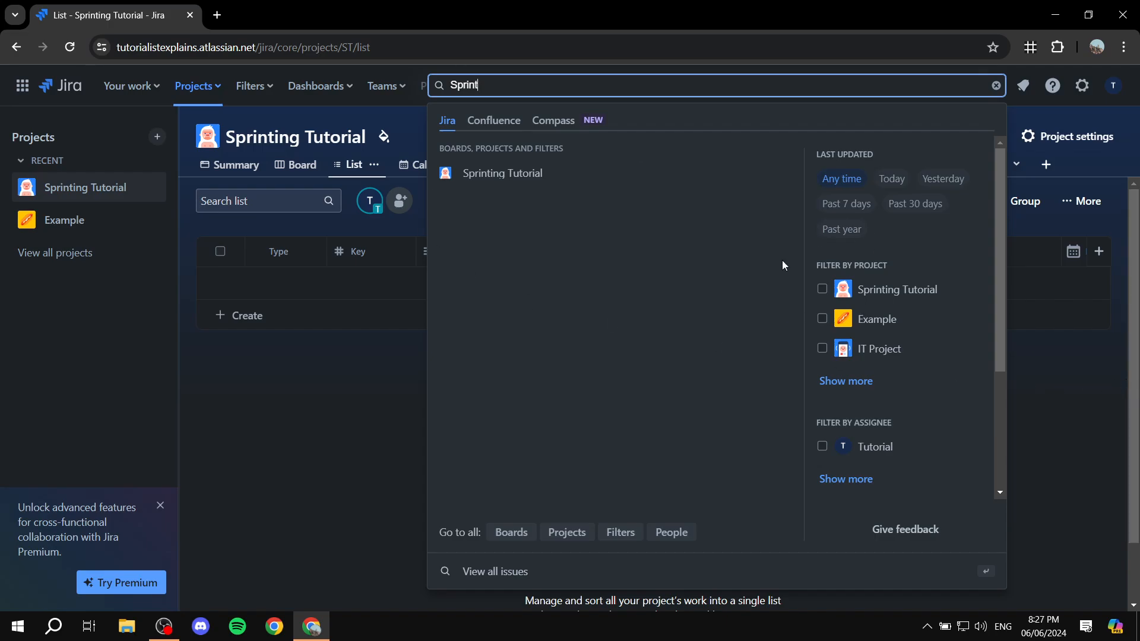
pyautogui.click(1077, 394)
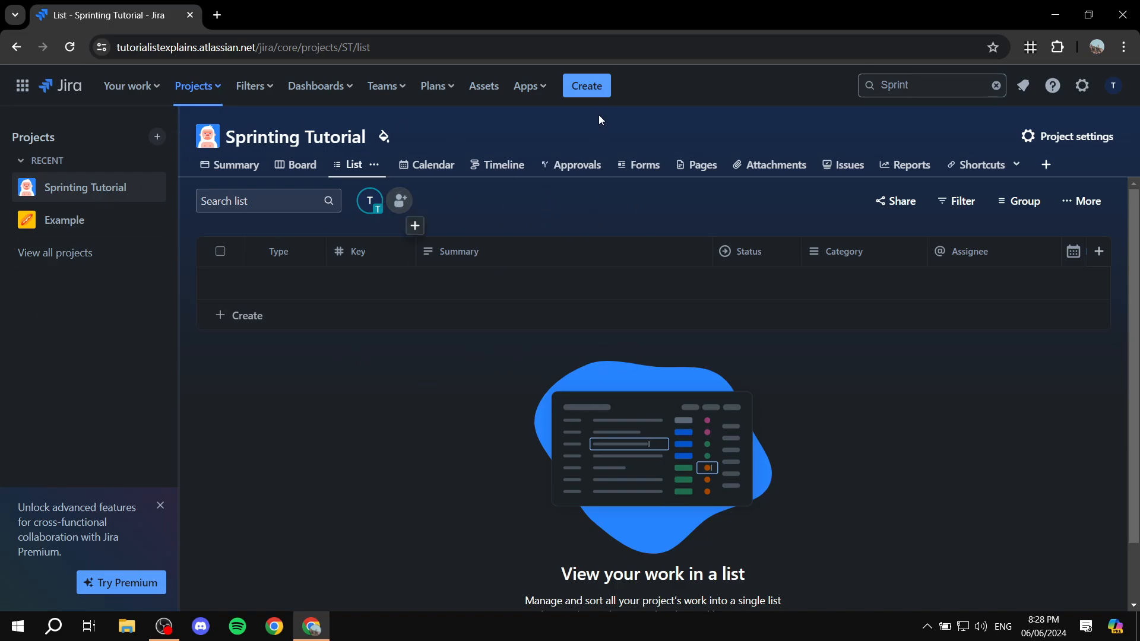
# Step: Start a new issue in the Sprinting Tutorial (ST) project with Task as the issue type
pyautogui.click(602, 92)
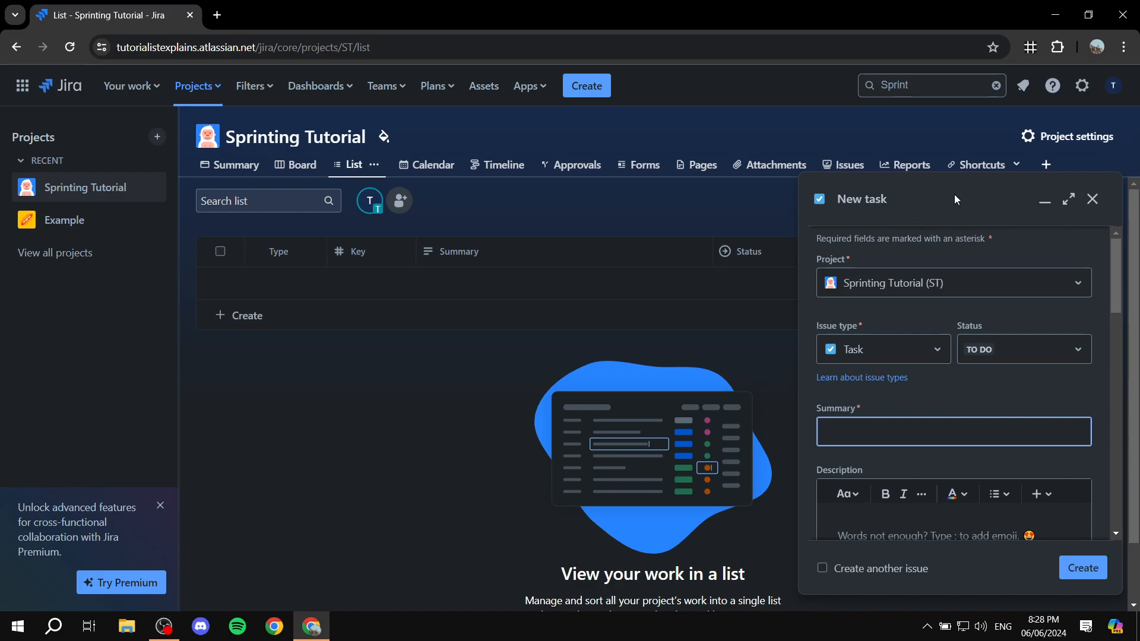
pyautogui.click(1017, 289)
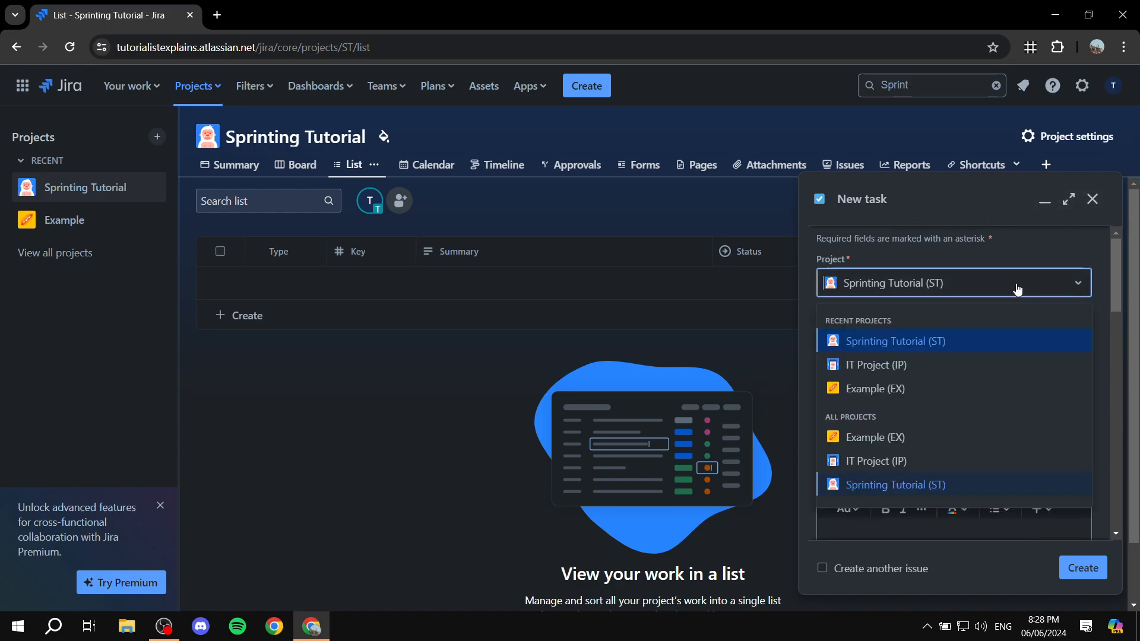
pyautogui.click(864, 340)
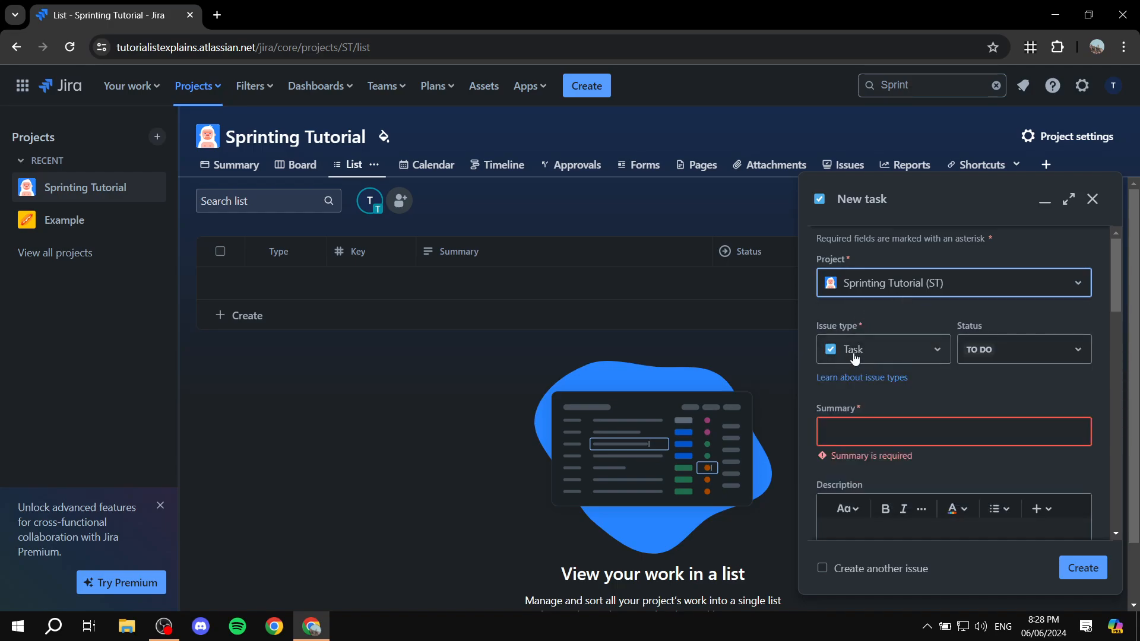
pyautogui.click(903, 361)
pyautogui.click(907, 399)
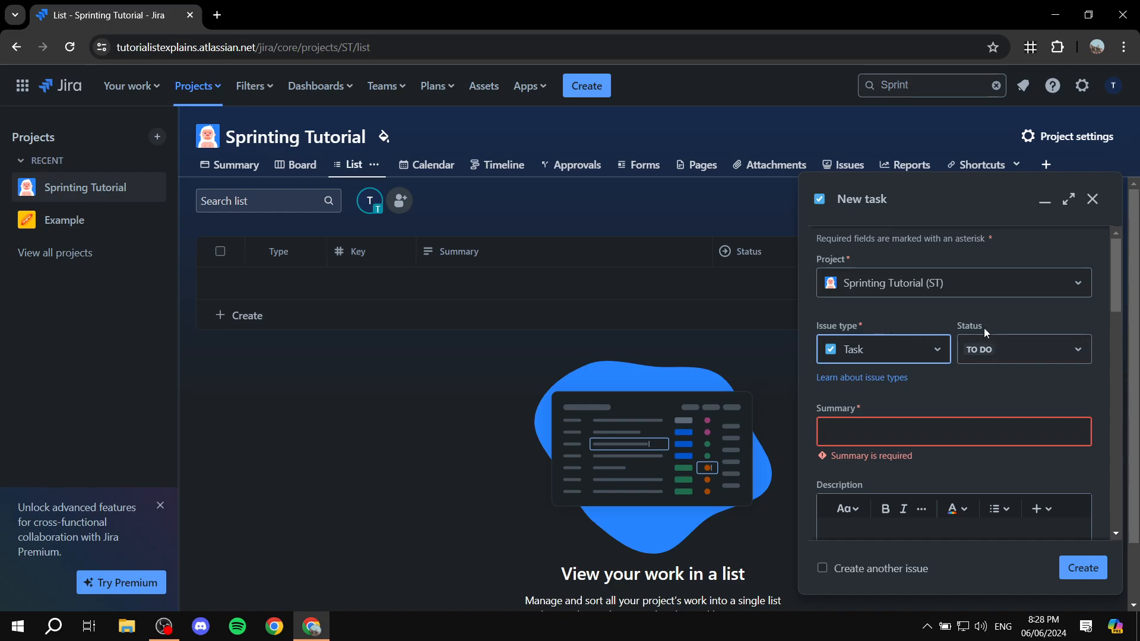
pyautogui.click(954, 322)
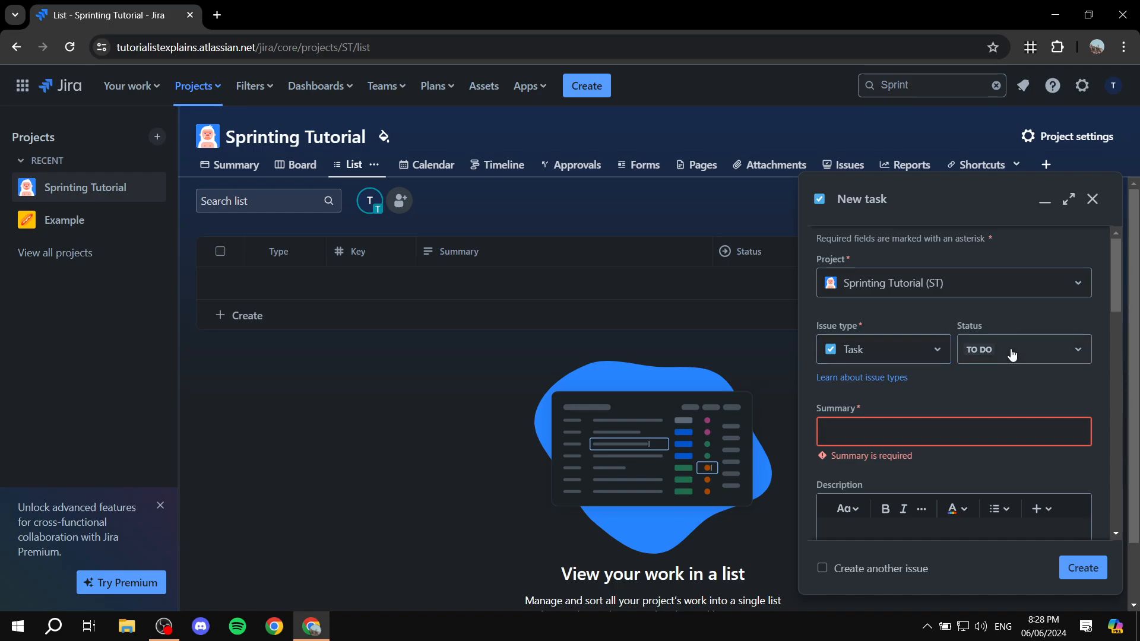
# Step: Enter "Writing a script" as the new task's summary
pyautogui.scroll(-3, 1011, 354)
pyautogui.scroll(1, 980, 357)
pyautogui.click(921, 358)
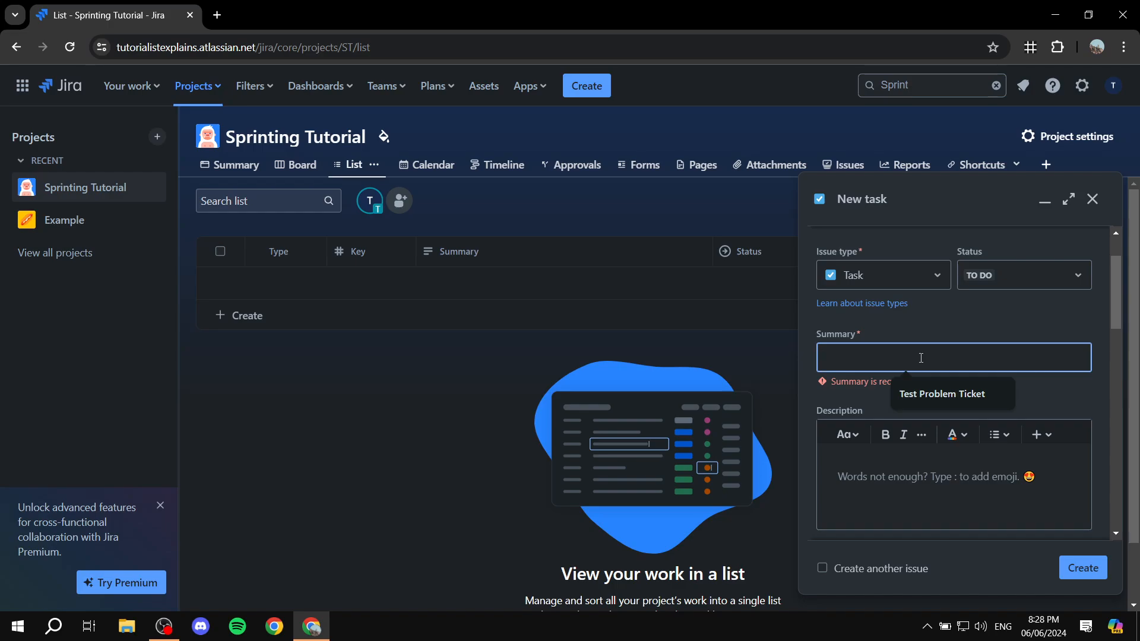
pyautogui.write('Finsihing u')
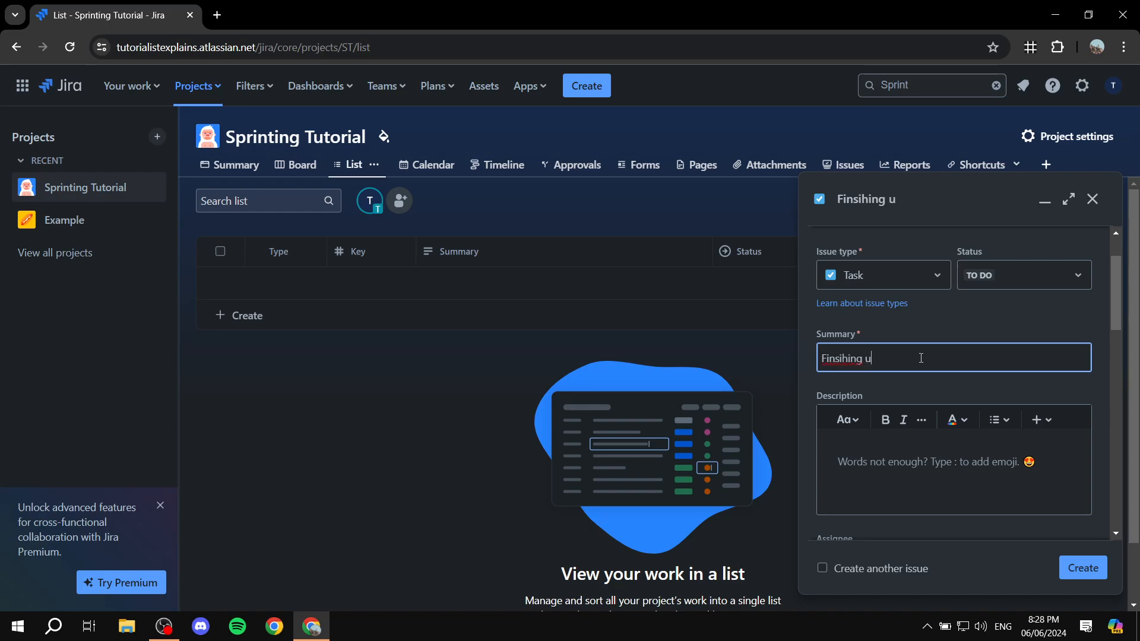
pyautogui.press('BackSpace')
pyautogui.hotkey('ctrl', 'BackSpace')
pyautogui.write('Wr')
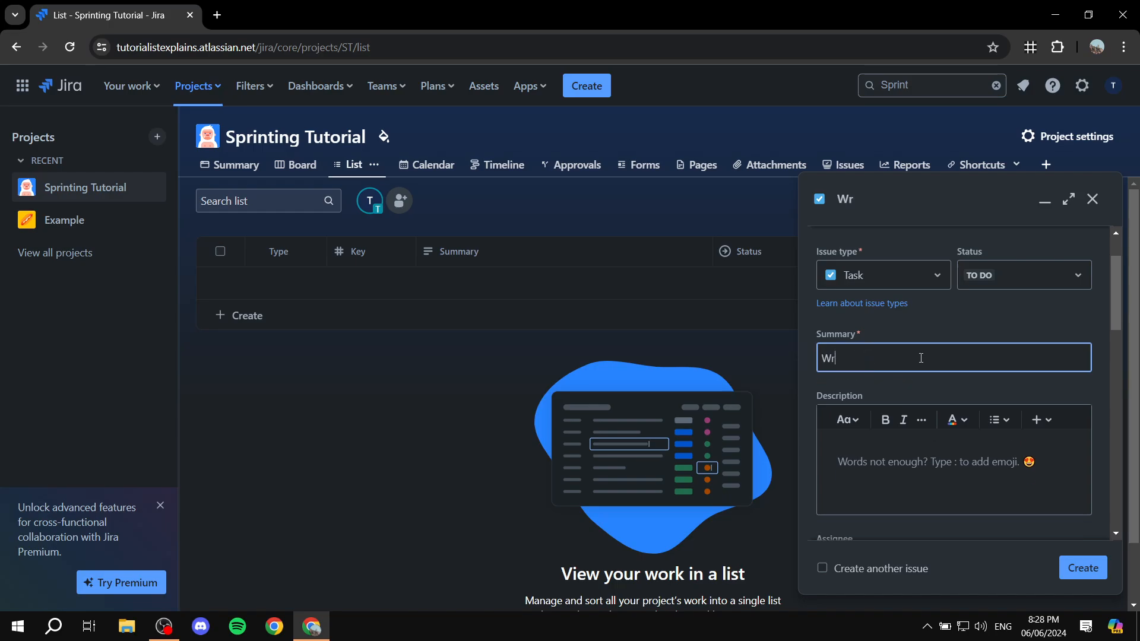
pyautogui.write('iting a script')
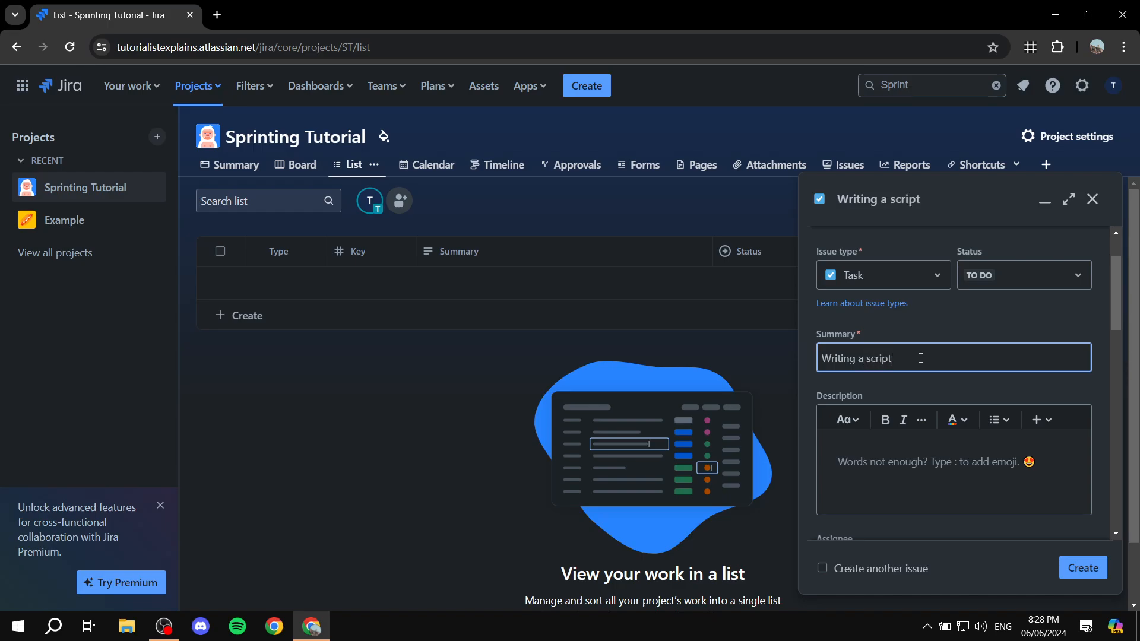
pyautogui.click(901, 463)
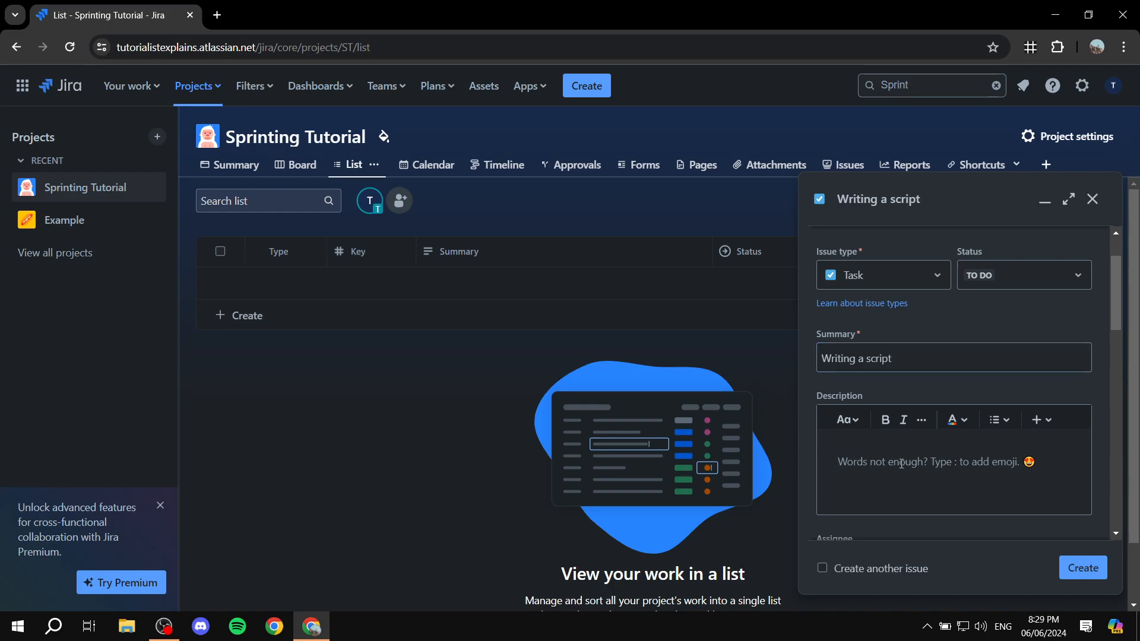
# Step: Describe the task as "Add more details about the script." and assign it to your own account
pyautogui.write('Add more ')
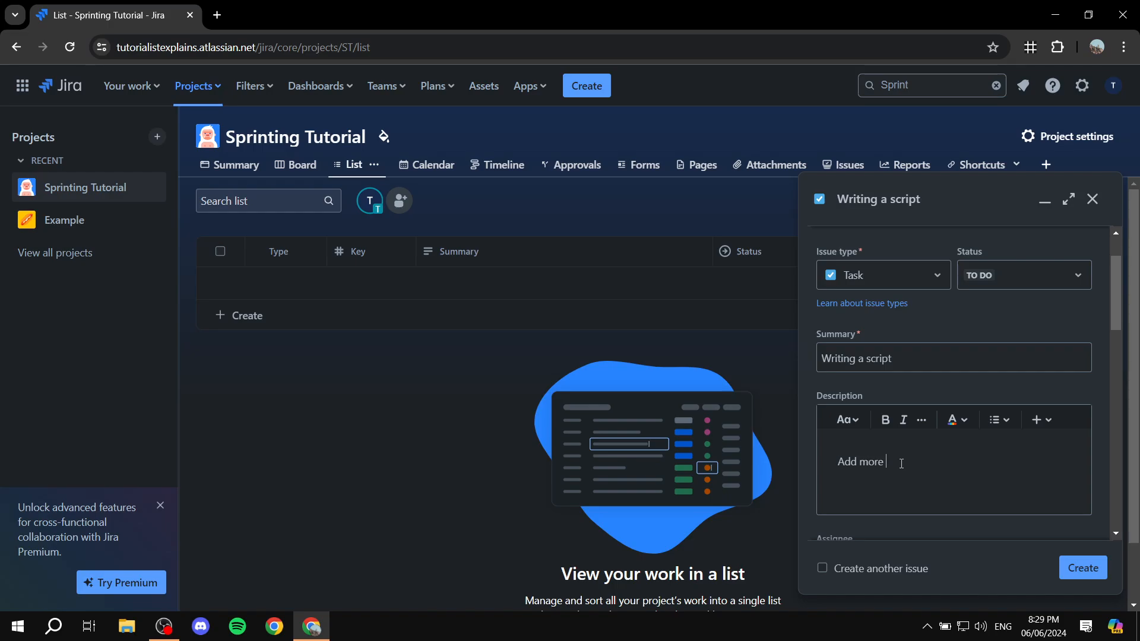
pyautogui.write('details about the script.')
pyautogui.scroll(-3, 1009, 469)
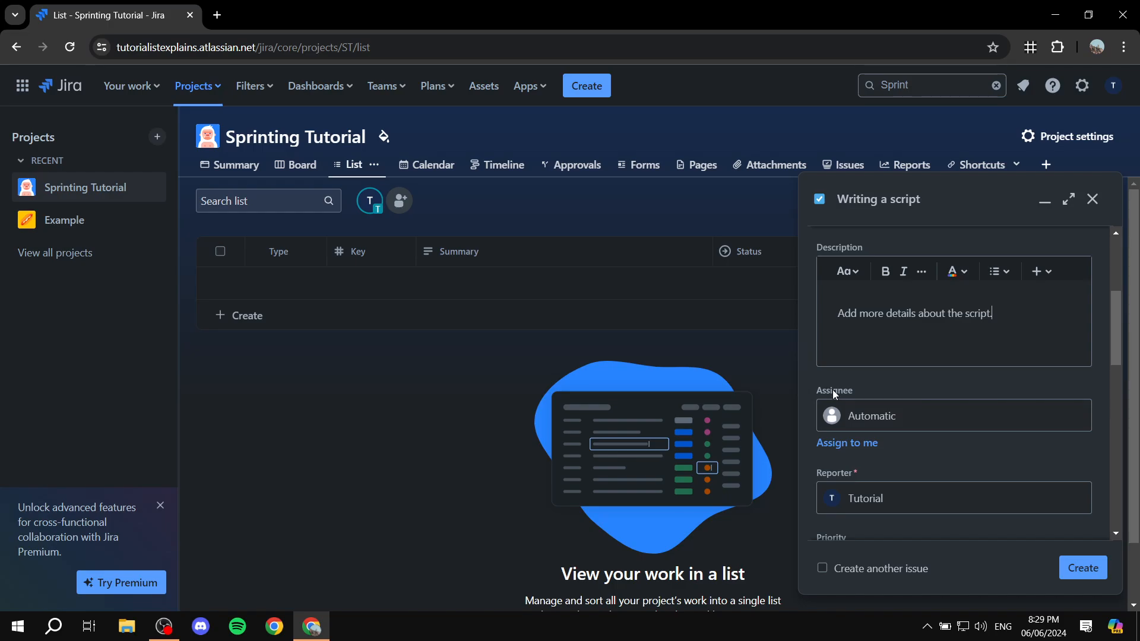
pyautogui.moveTo(844, 387); pyautogui.dragTo(891, 388)
pyautogui.click(896, 387)
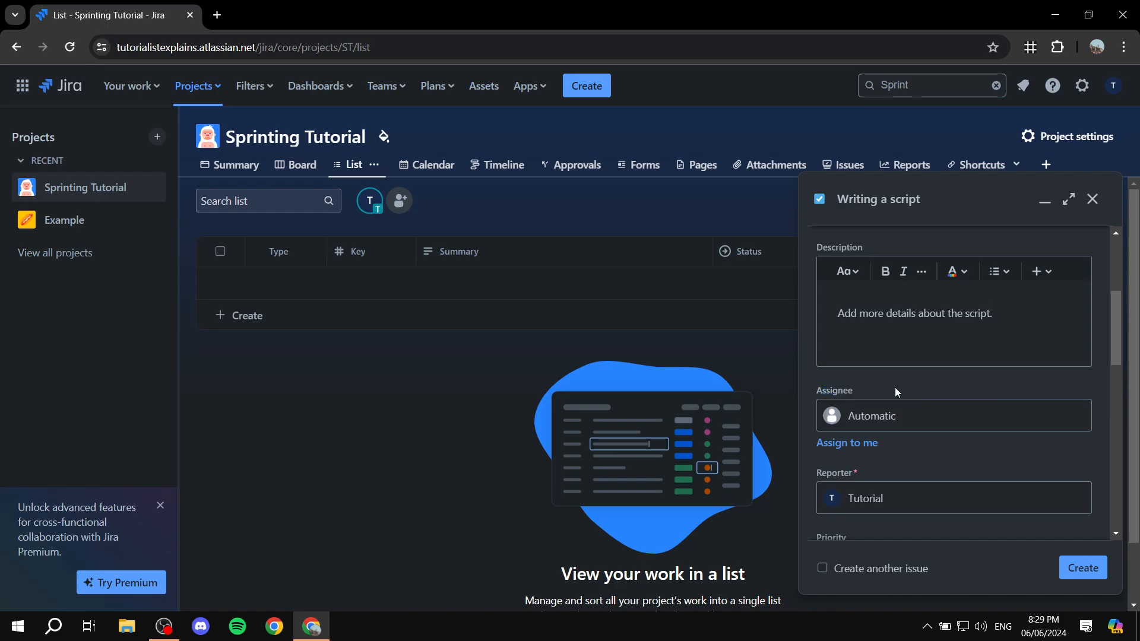
pyautogui.click(930, 421)
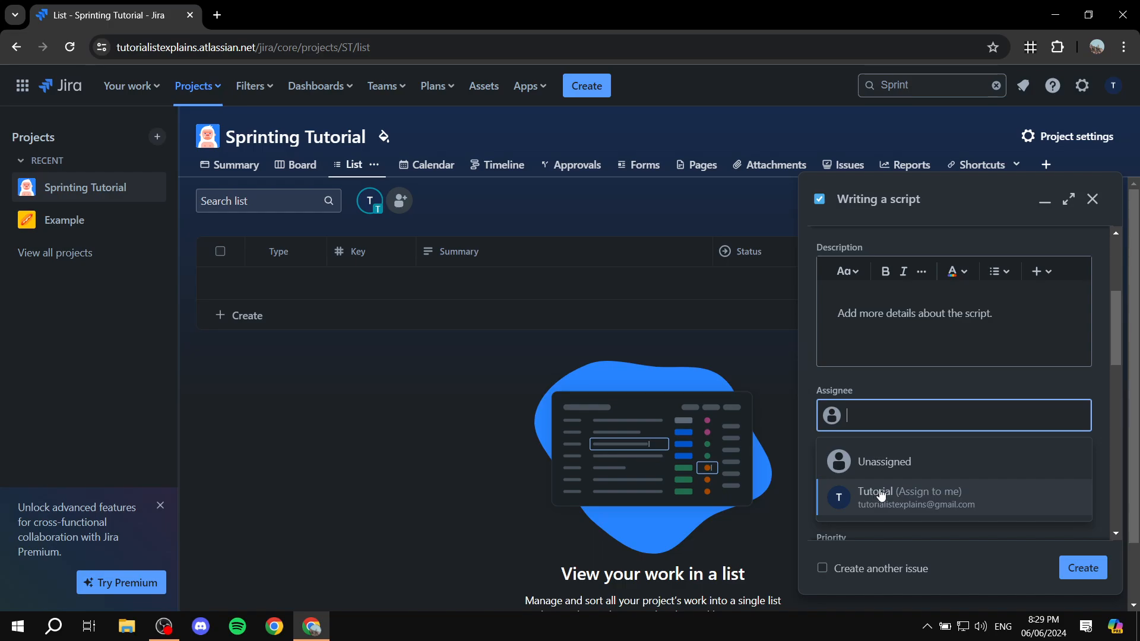
pyautogui.click(908, 498)
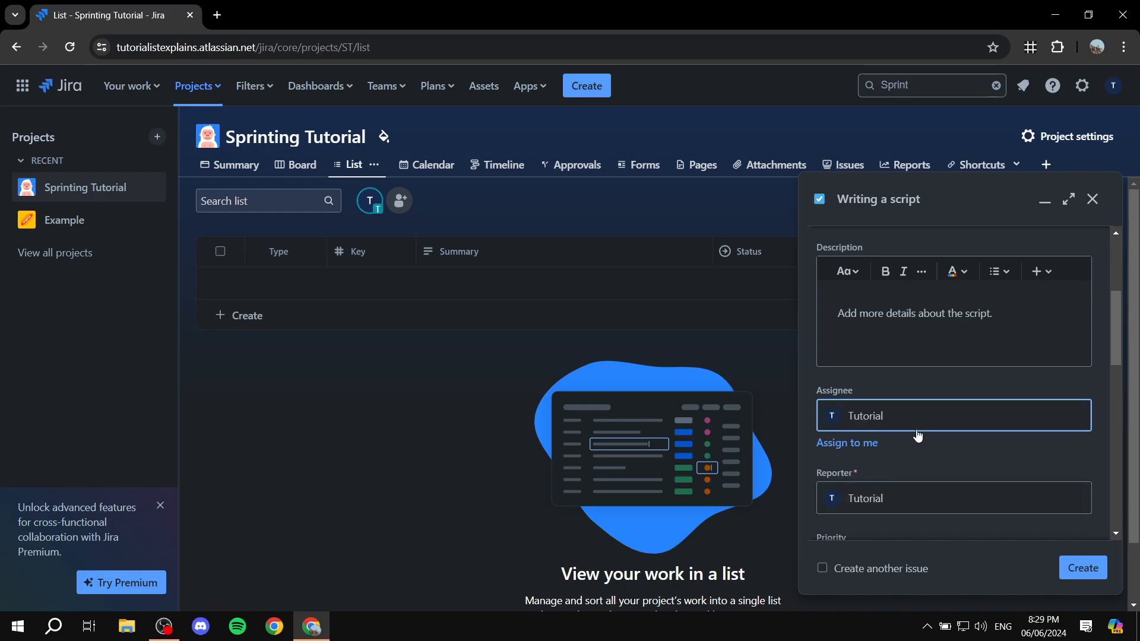
# Step: Check the priority levels and the labels available for the task, without changing either field
pyautogui.scroll(-2, 918, 435)
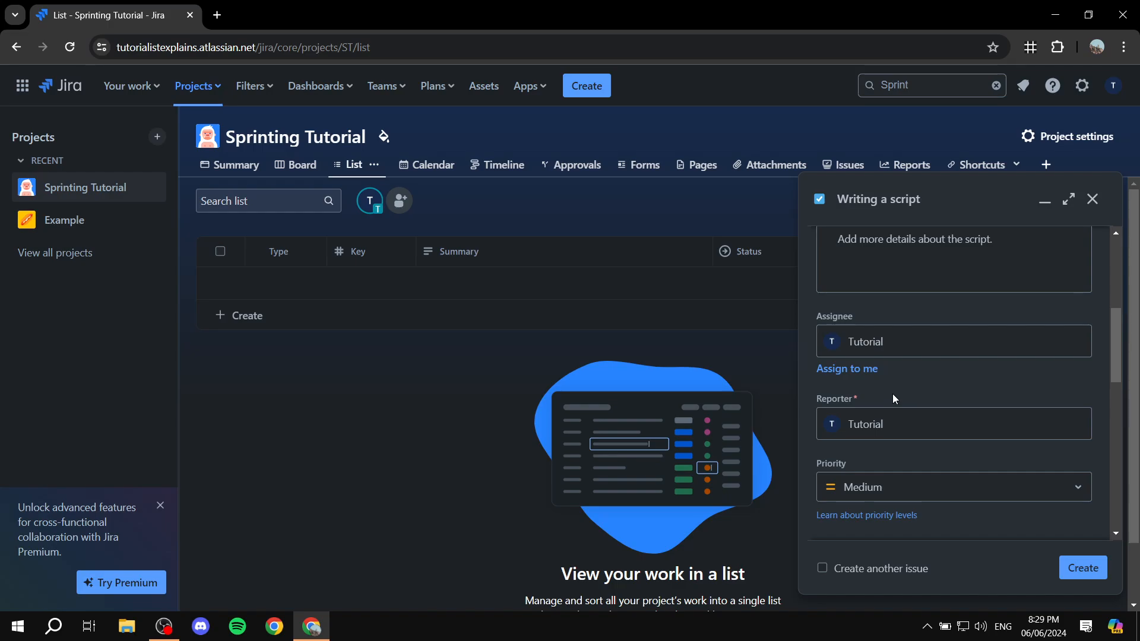
pyautogui.scroll(-2, 974, 457)
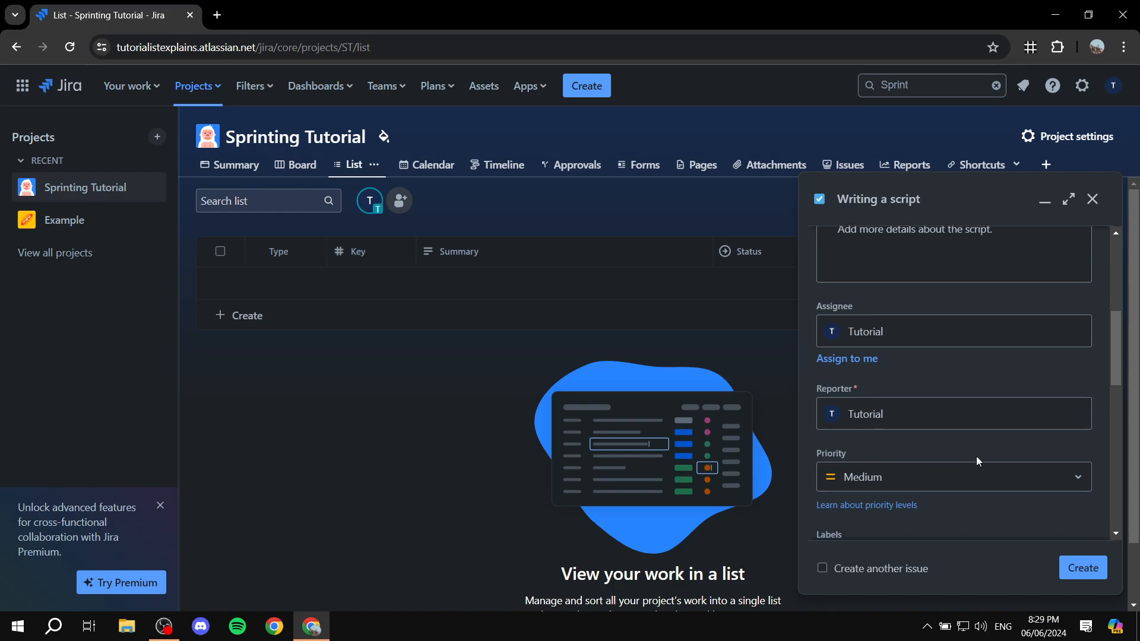
pyautogui.click(947, 412)
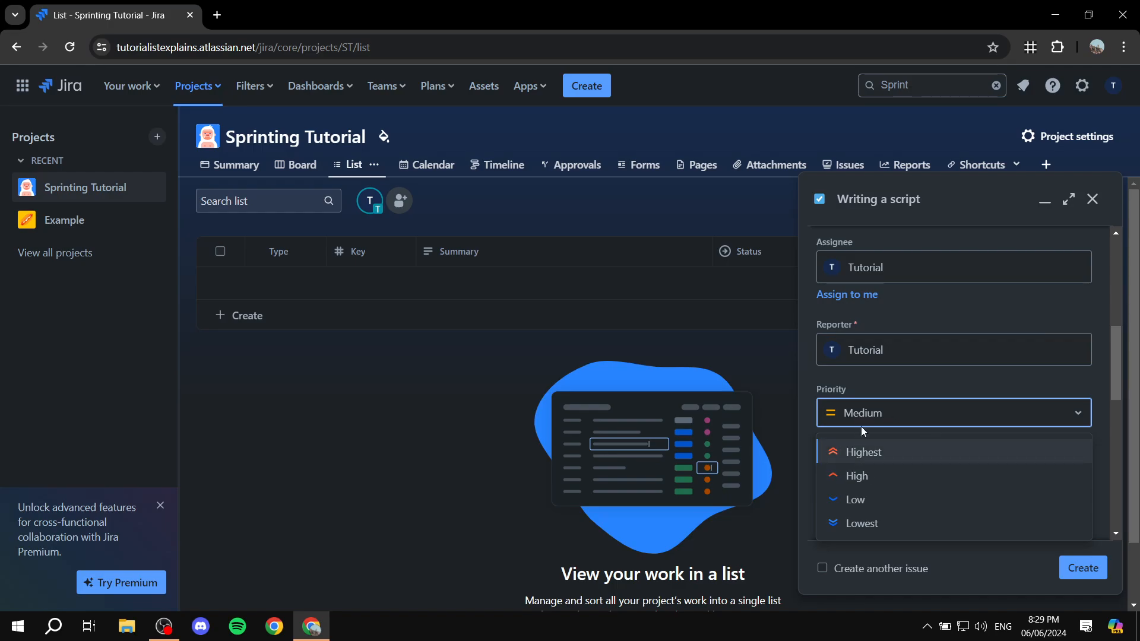
pyautogui.click(897, 421)
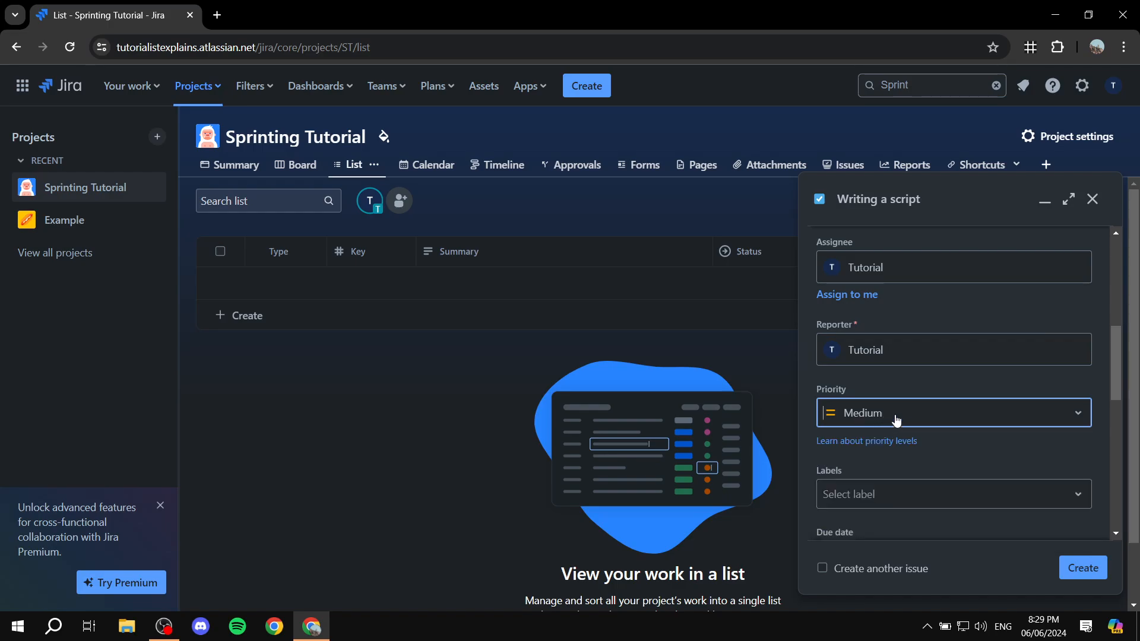
pyautogui.scroll(-1, 1004, 421)
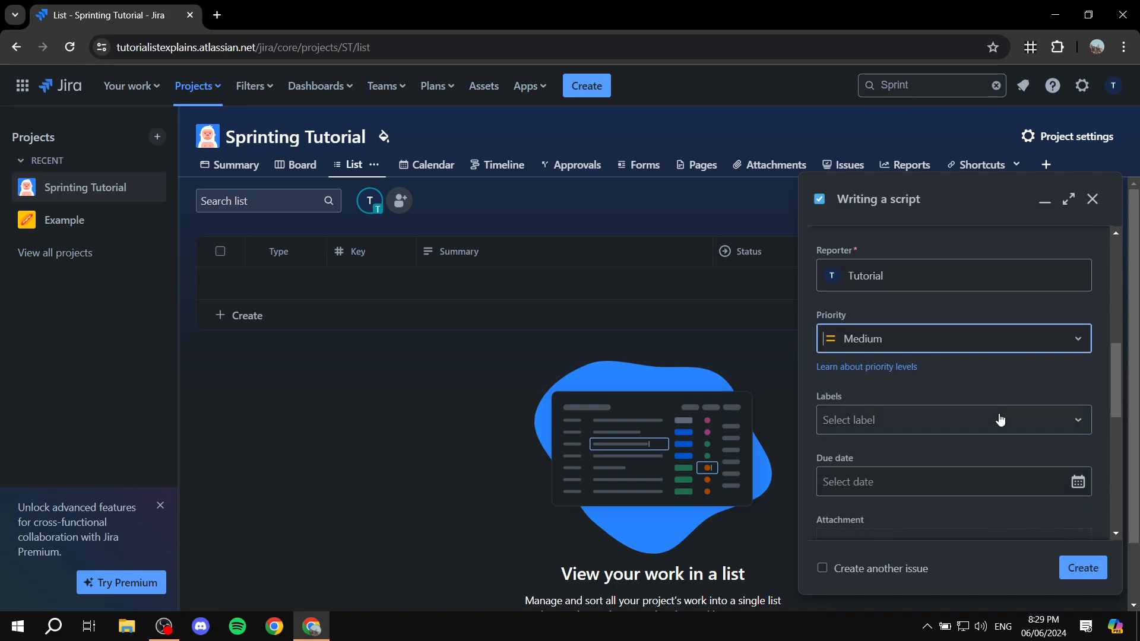
pyautogui.click(1007, 424)
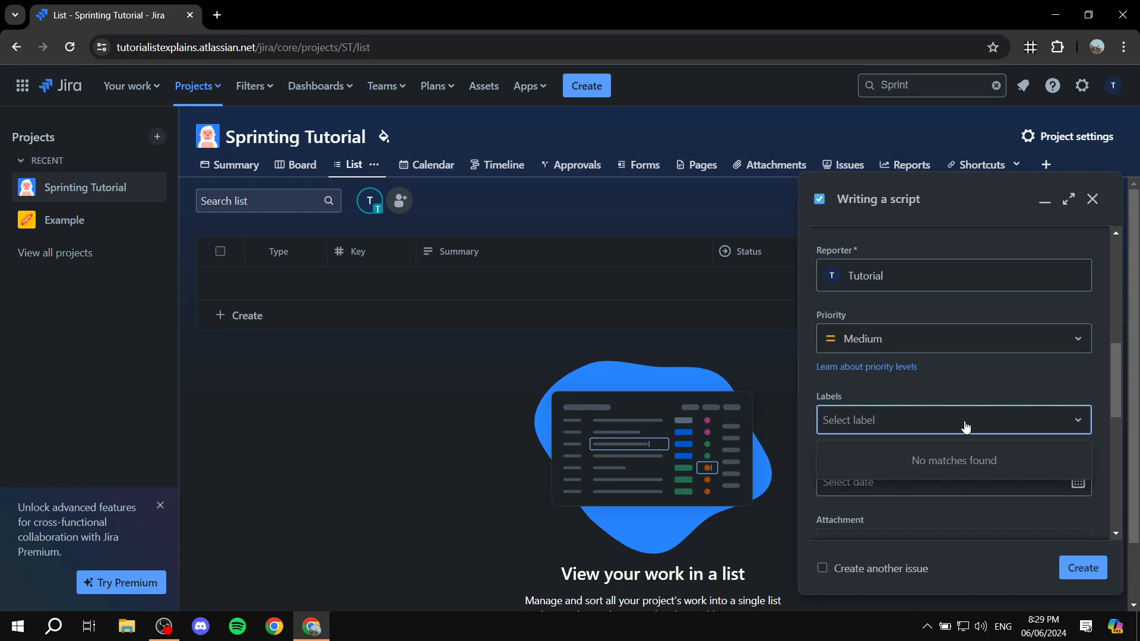
pyautogui.click(966, 427)
# Step: Set the task's due date to 6/27/2024
pyautogui.scroll(-1, 890, 395)
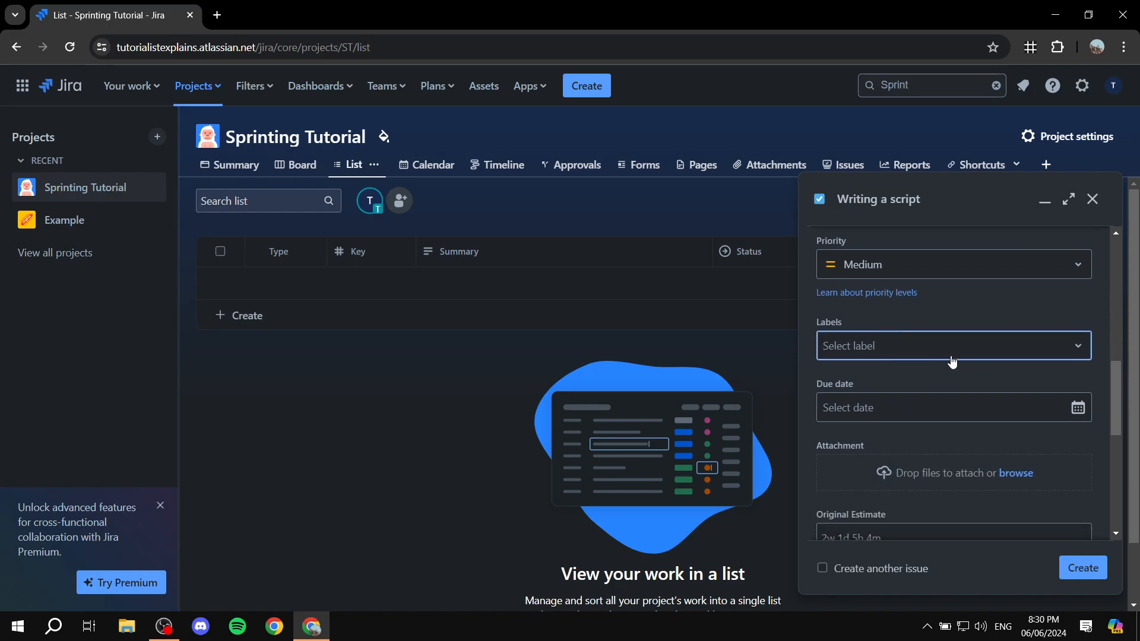
pyautogui.click(927, 404)
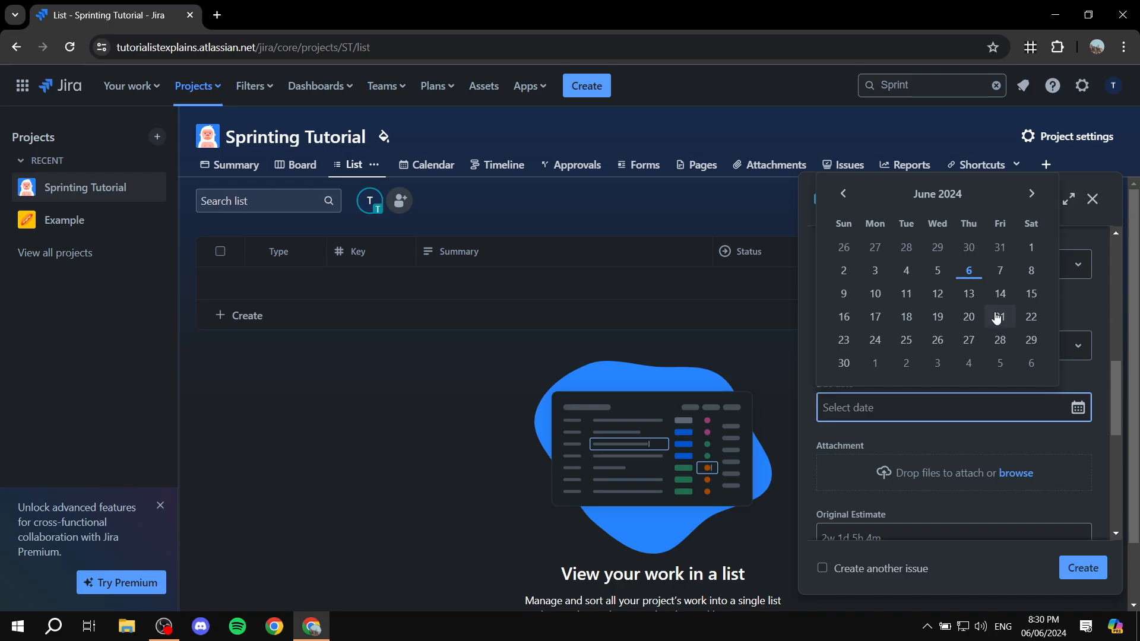
pyautogui.click(976, 347)
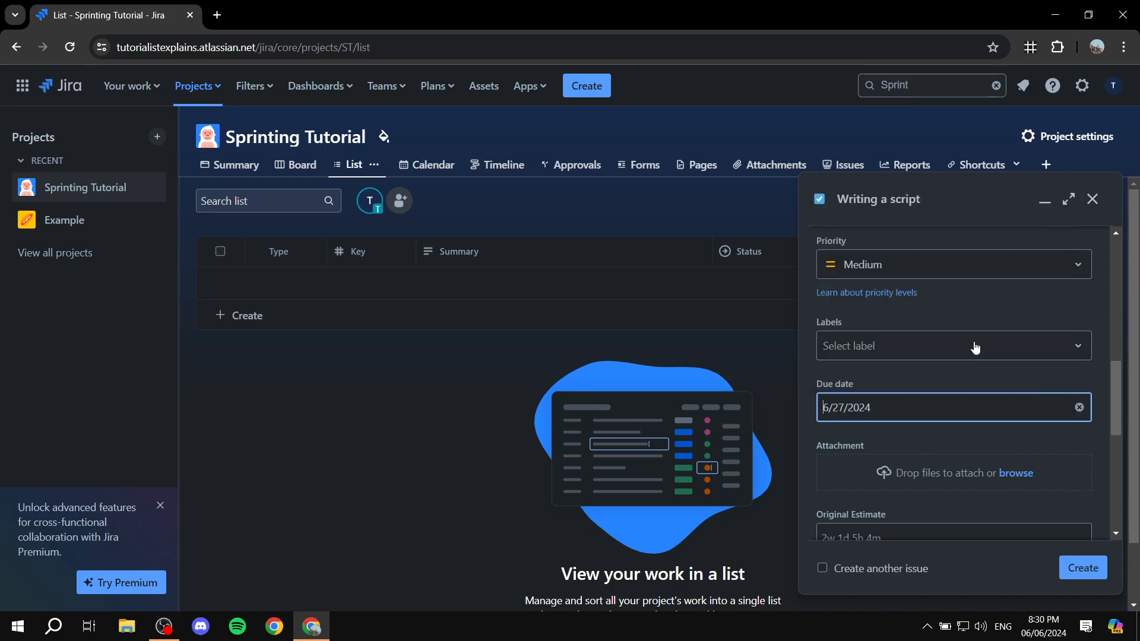
# Step: Enter 1w as the task's original estimate
pyautogui.scroll(-3, 952, 369)
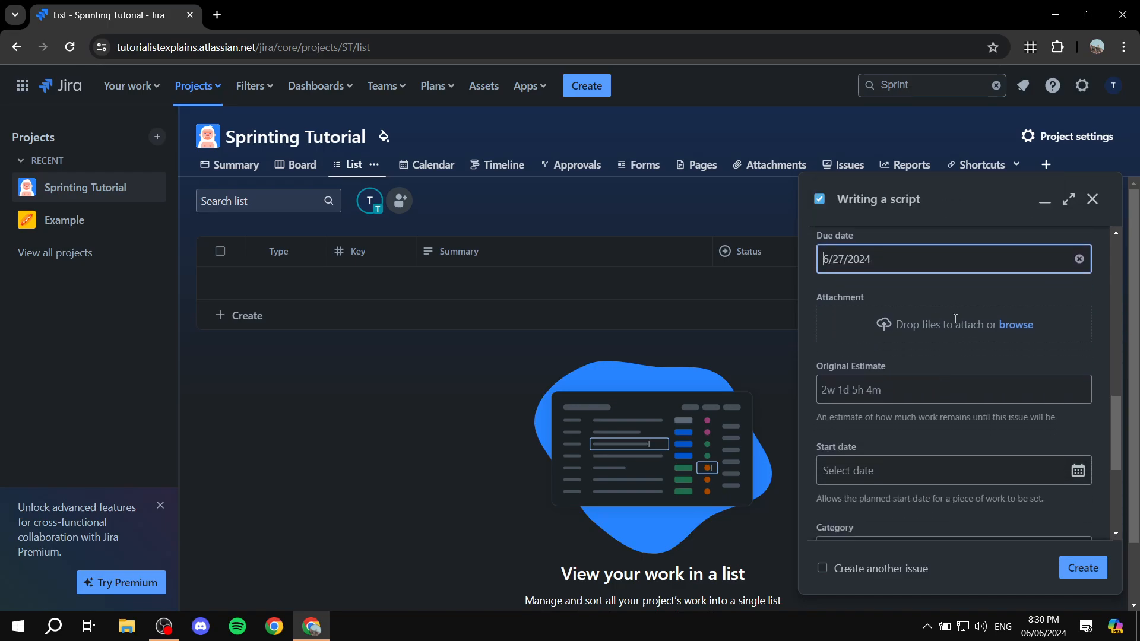
pyautogui.scroll(1, 955, 319)
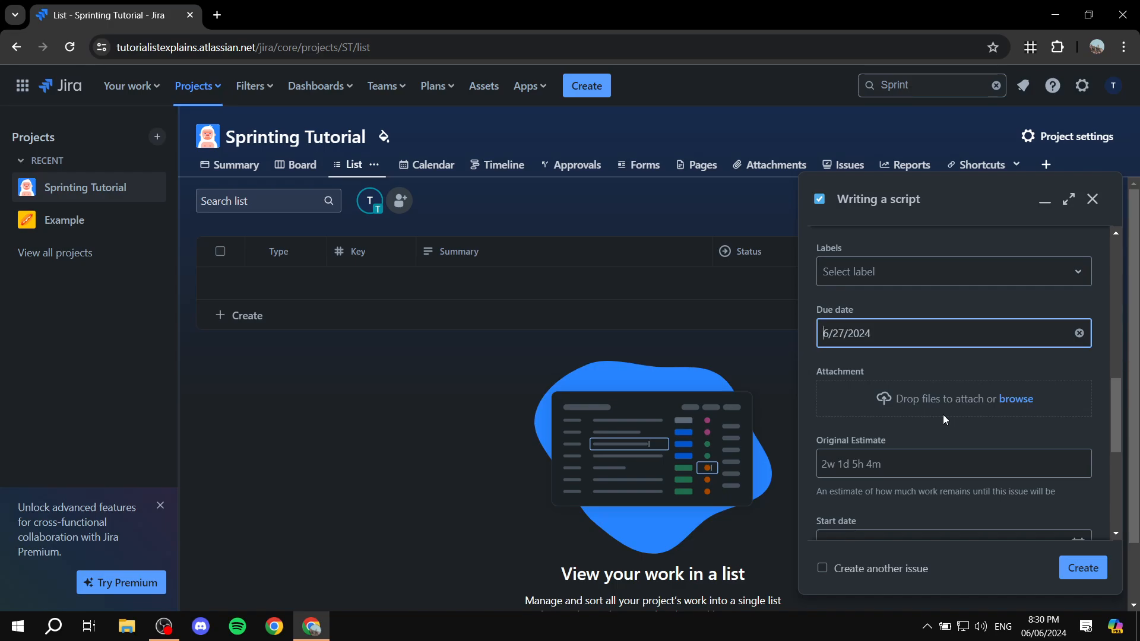
pyautogui.scroll(-1, 943, 415)
pyautogui.click(956, 389)
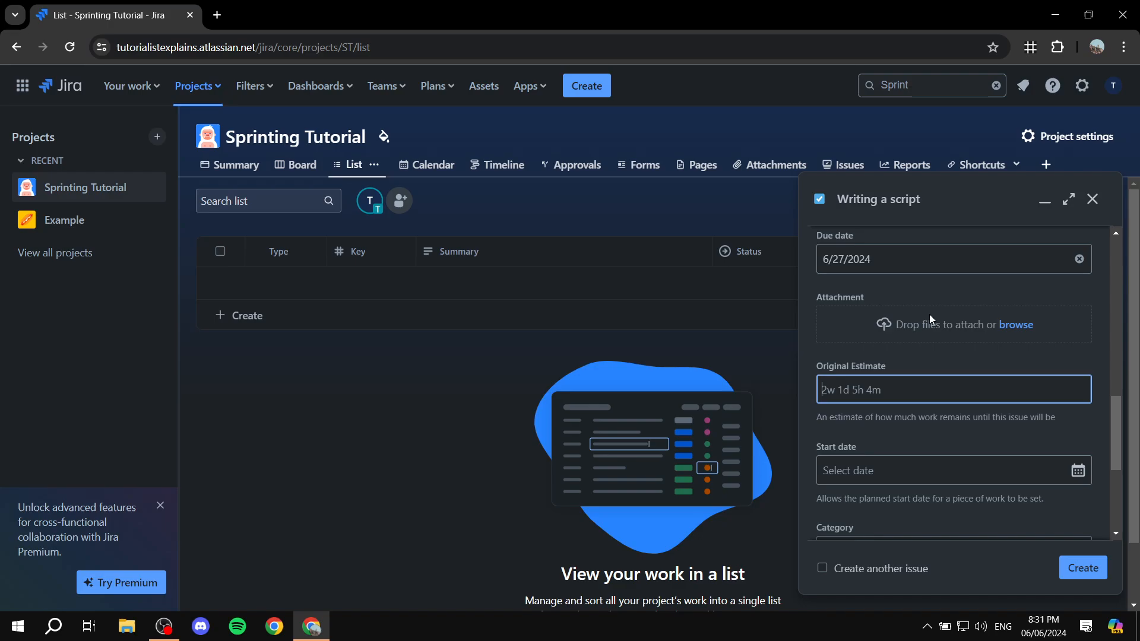
pyautogui.write('1w')
pyautogui.click(973, 367)
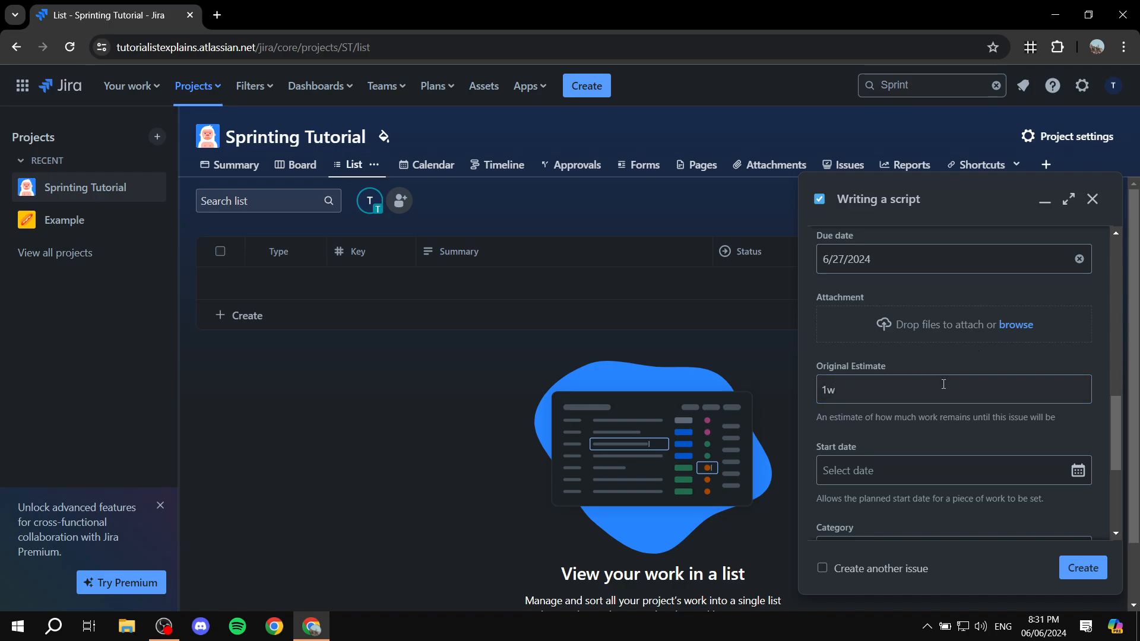
# Step: Set the task's start date to 6/9/2024
pyautogui.moveTo(953, 415)
pyautogui.scroll(1, 1074, 430)
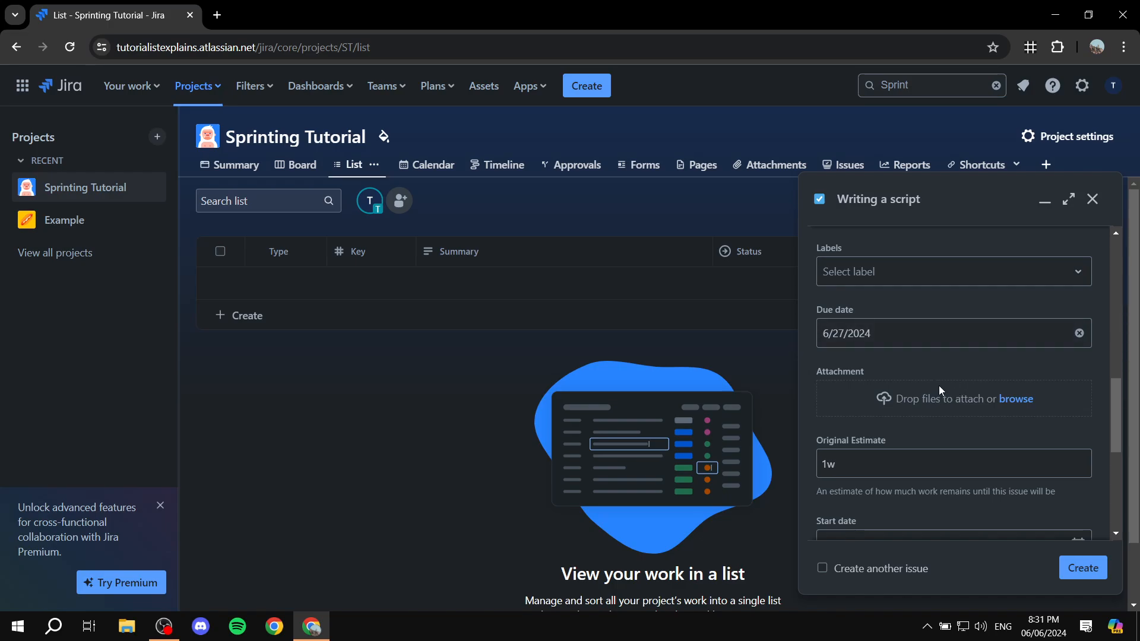
pyautogui.scroll(-1, 936, 387)
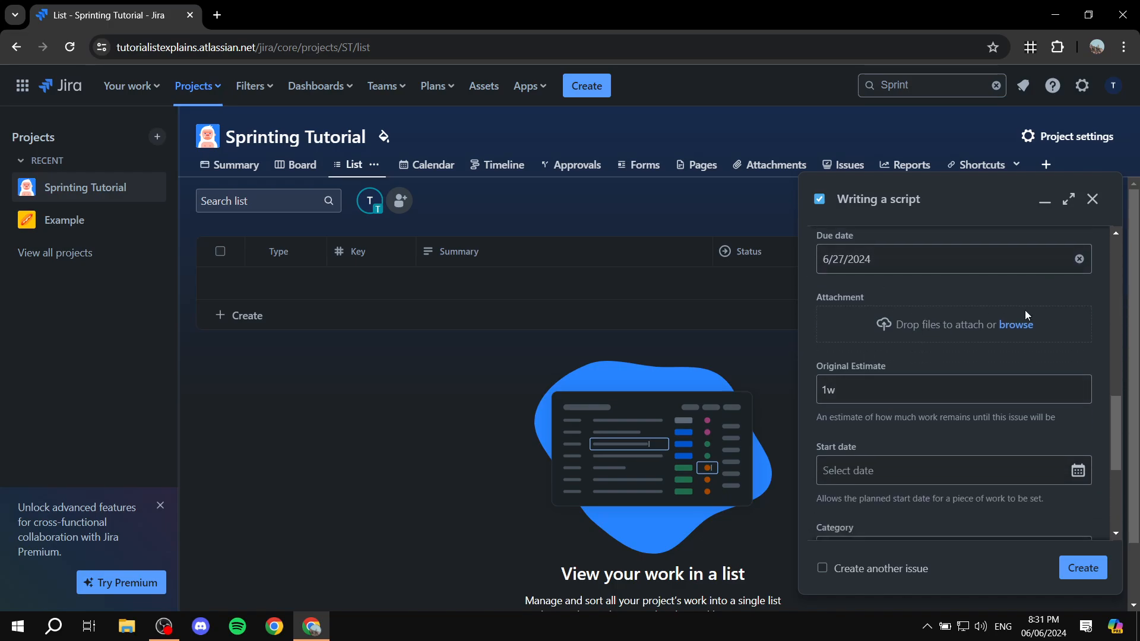
pyautogui.scroll(-1, 982, 364)
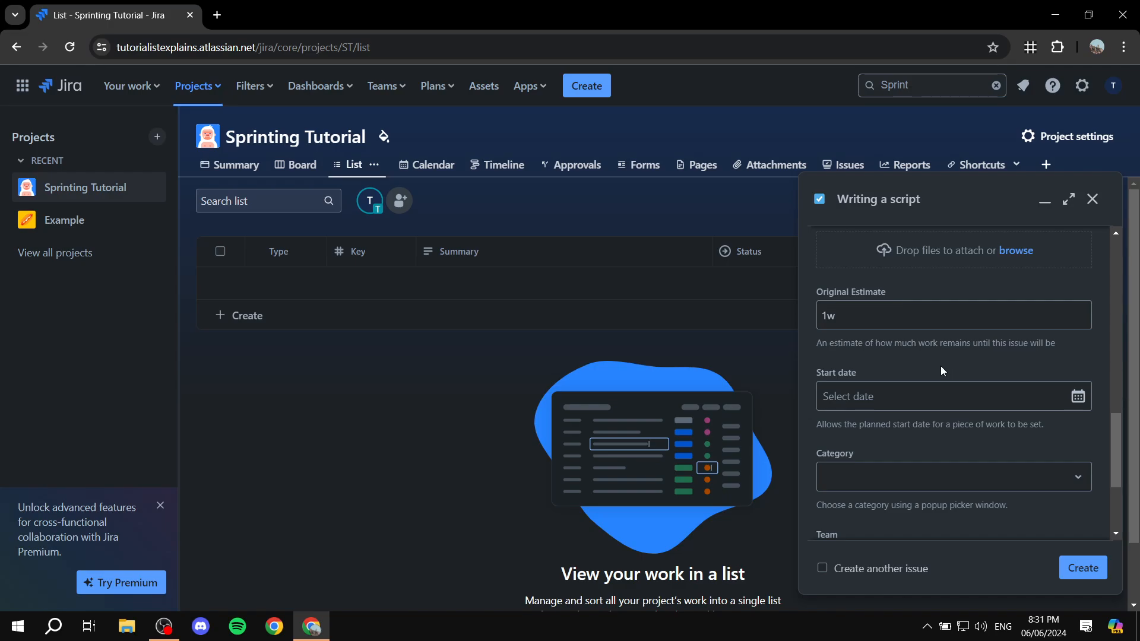
pyautogui.click(934, 399)
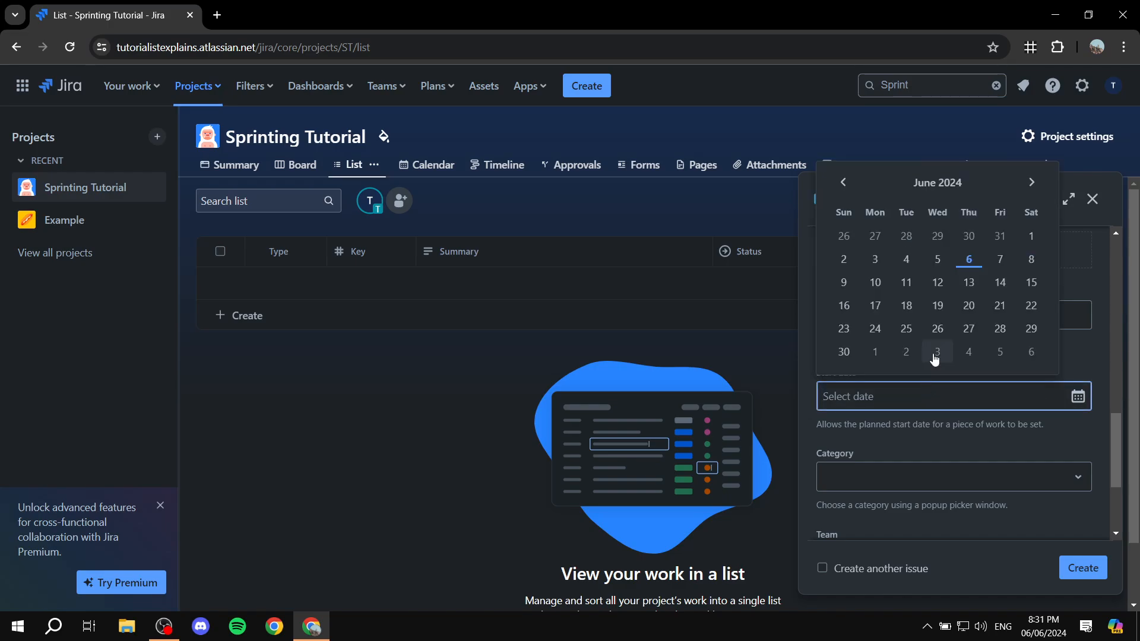
pyautogui.click(1026, 259)
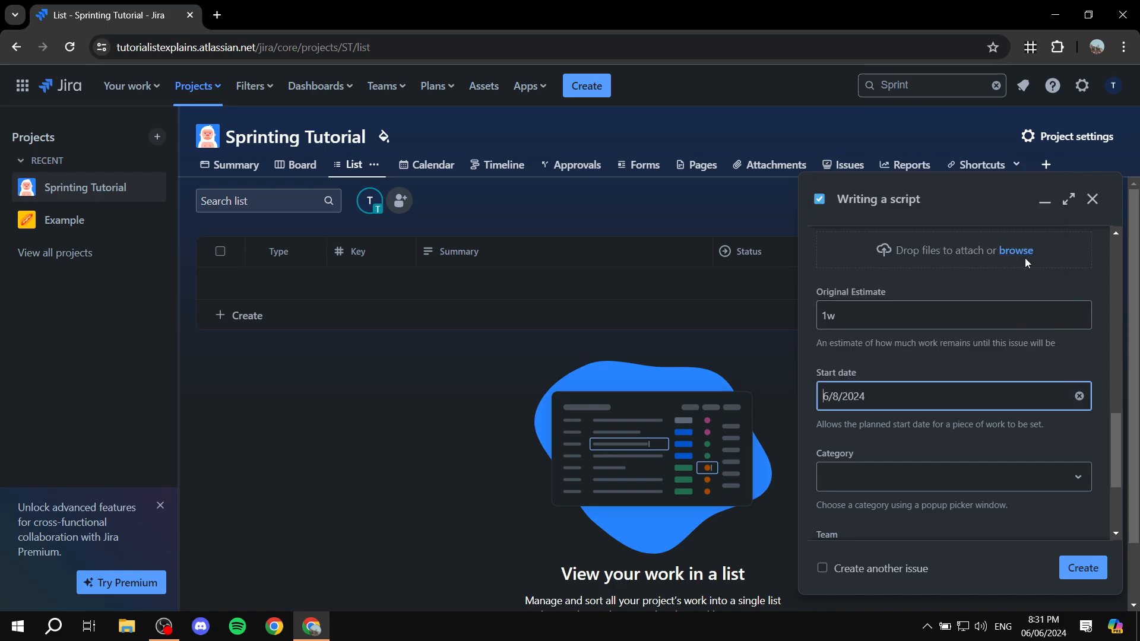
pyautogui.click(952, 394)
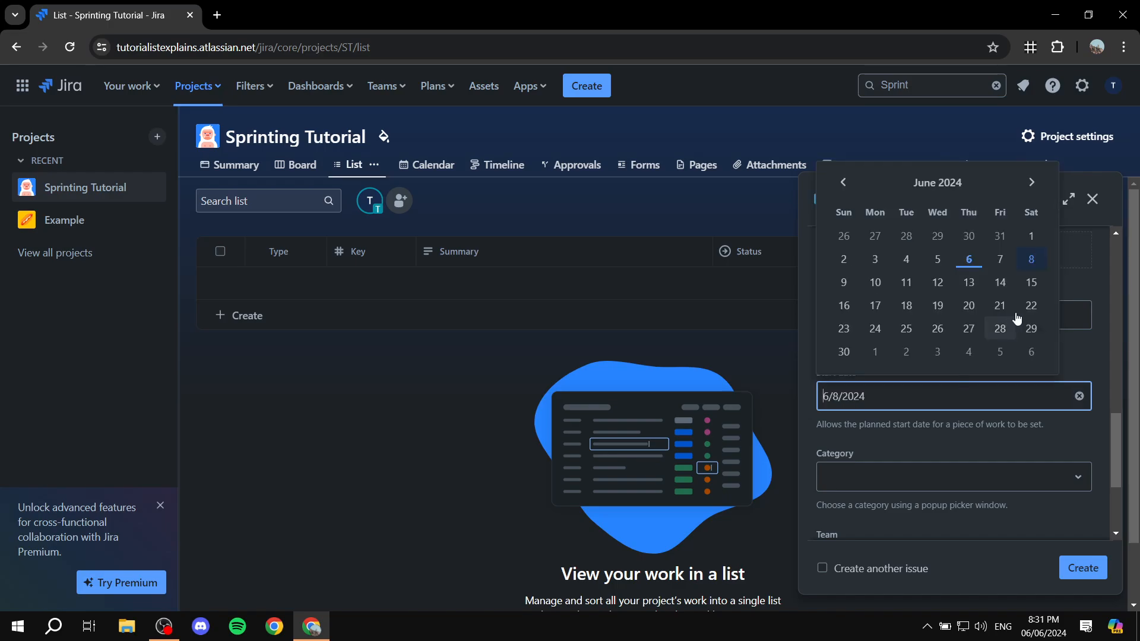
pyautogui.click(845, 283)
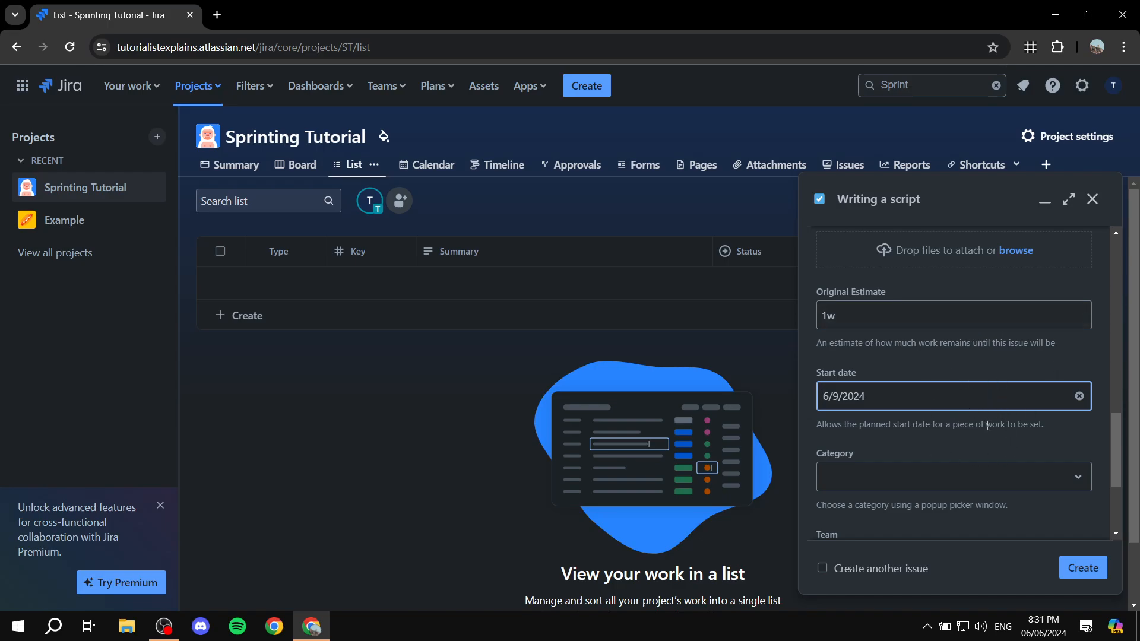
# Step: Check which categories and teams can be chosen for the task, leaving both fields empty
pyautogui.scroll(-1, 979, 342)
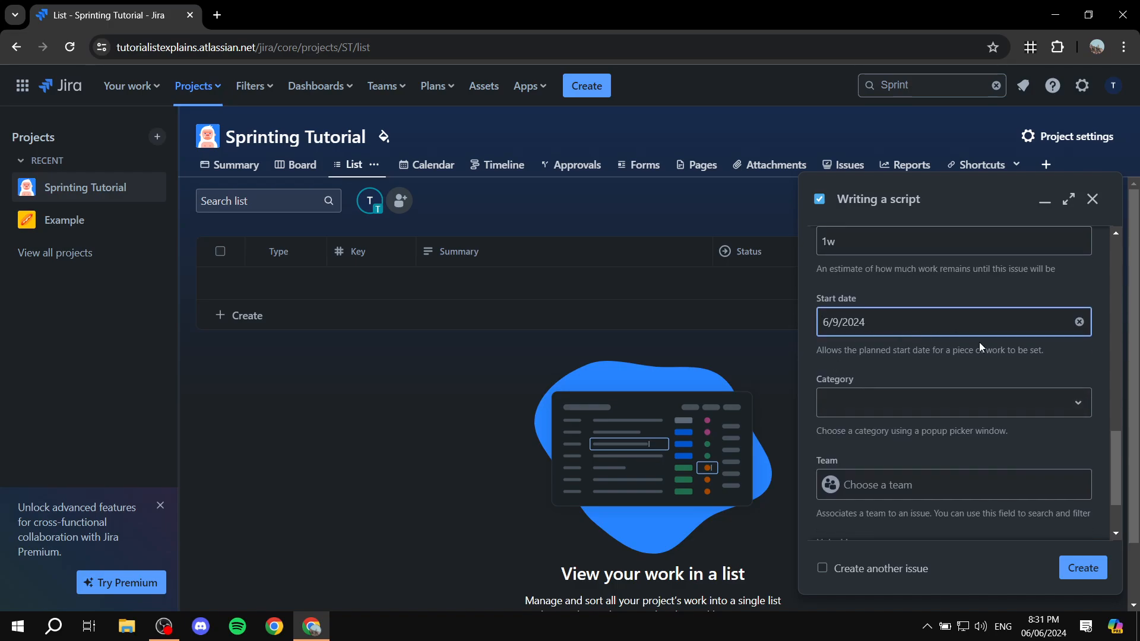
pyautogui.click(945, 405)
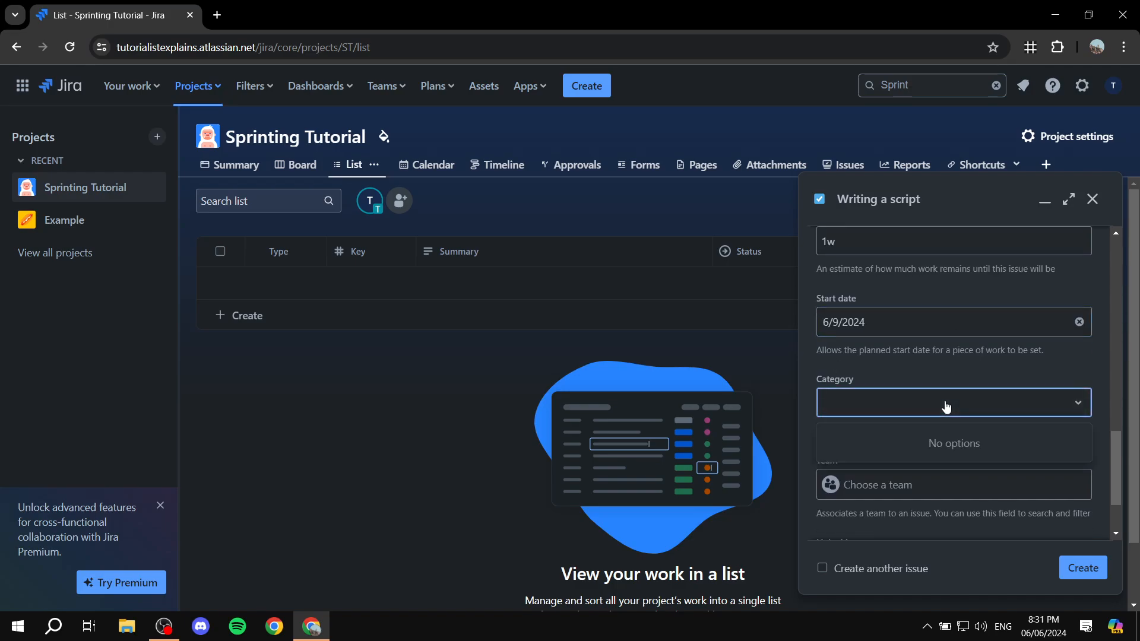
pyautogui.click(947, 407)
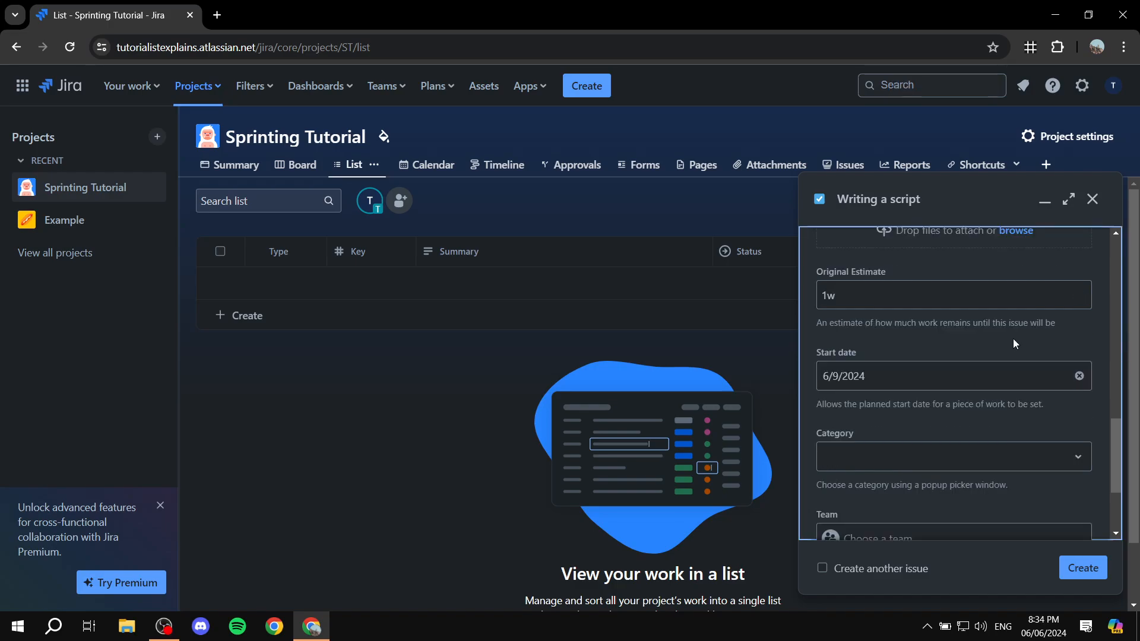
pyautogui.scroll(-3, 1056, 414)
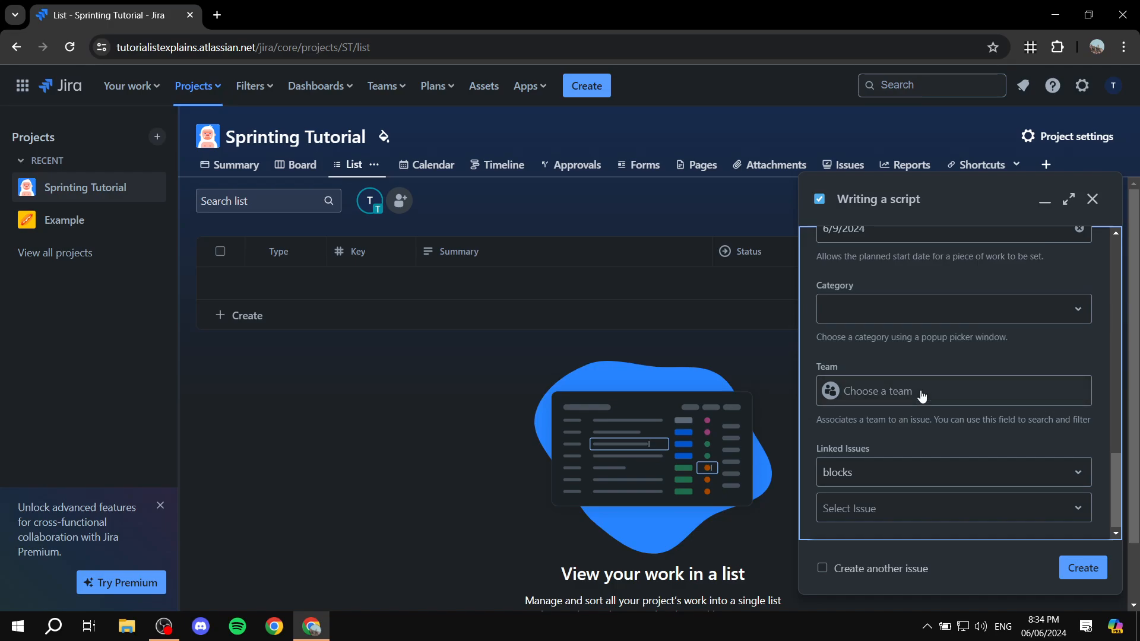
pyautogui.click(922, 397)
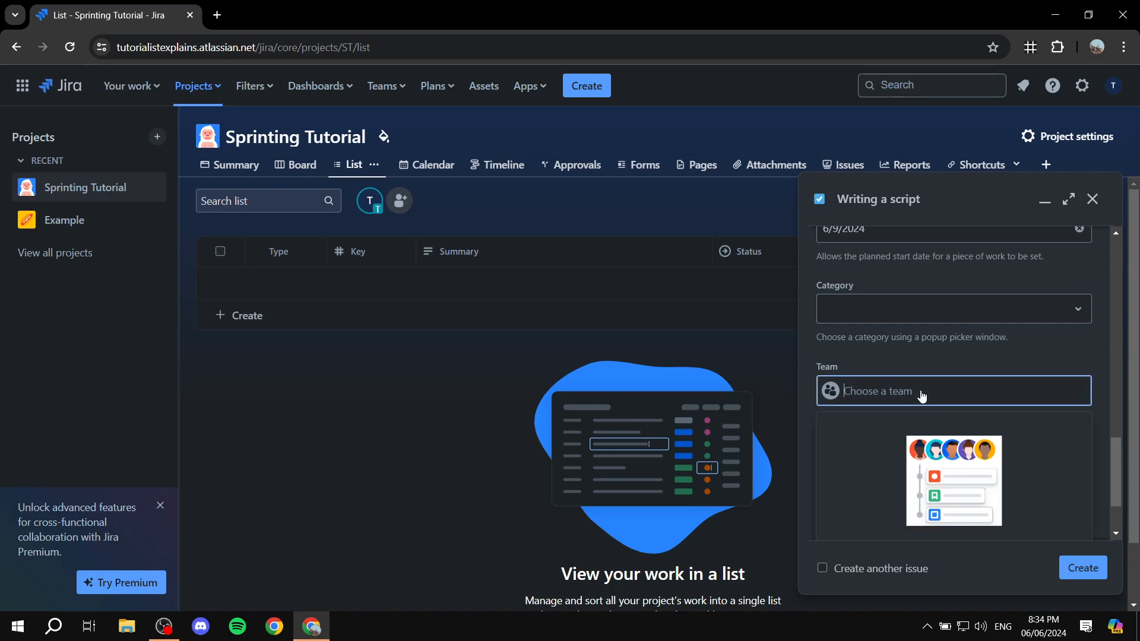
pyautogui.click(923, 397)
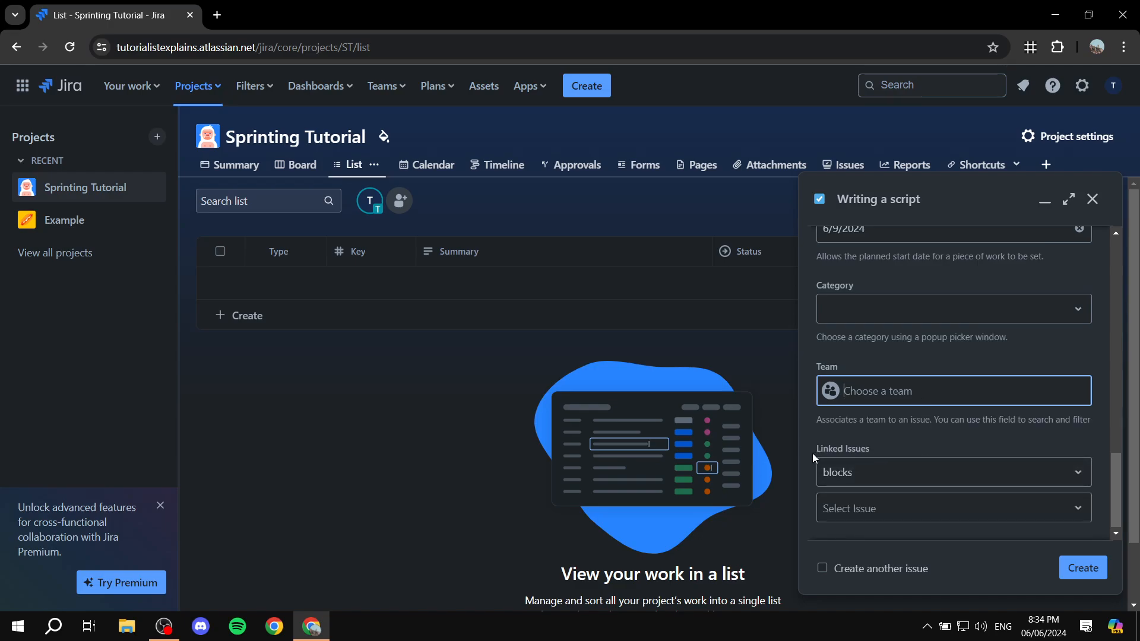
# Step: Check which link types and open issues can be chosen under Linked Issues, leaving the relation at blocks and the issue empty
pyautogui.click(869, 473)
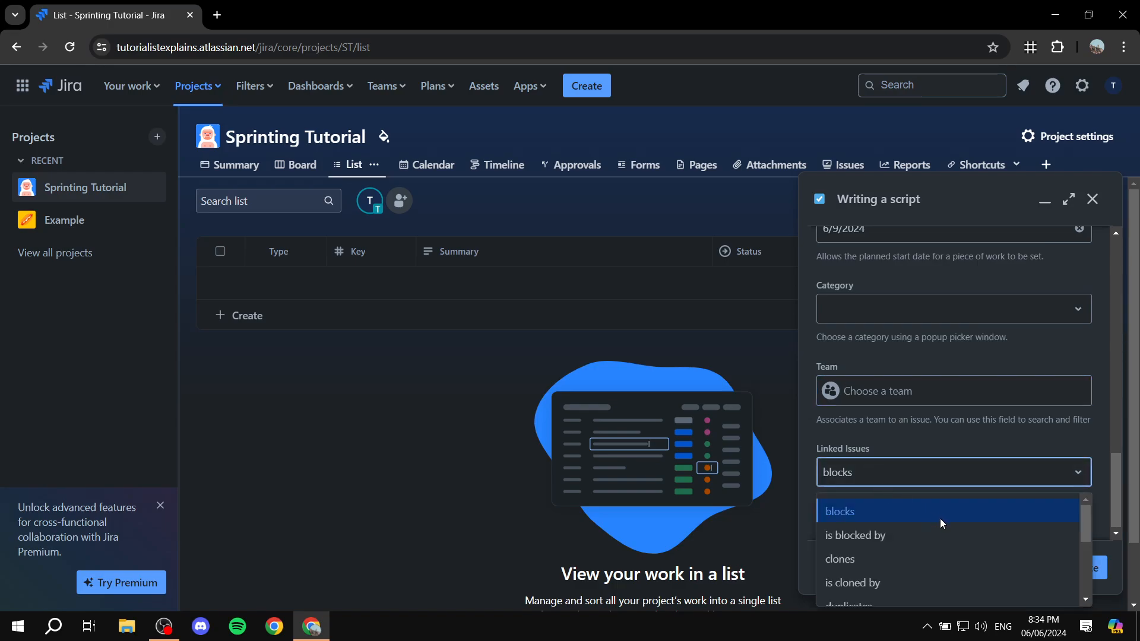
pyautogui.scroll(-3, 941, 523)
pyautogui.scroll(1, 942, 565)
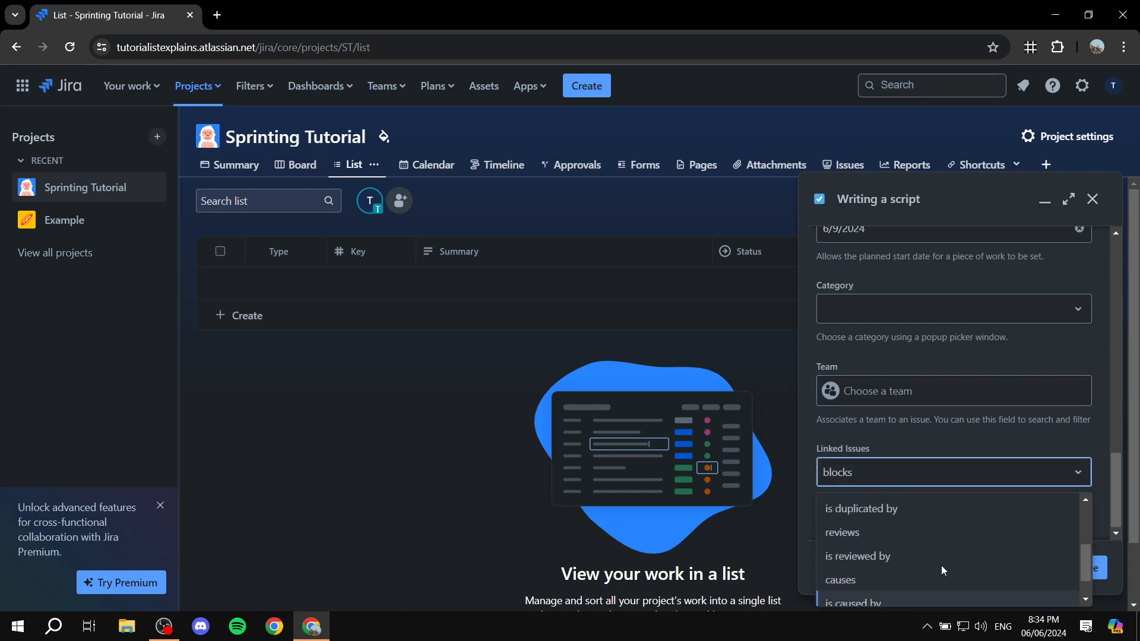
pyautogui.scroll(2, 942, 565)
pyautogui.scroll(2, 950, 547)
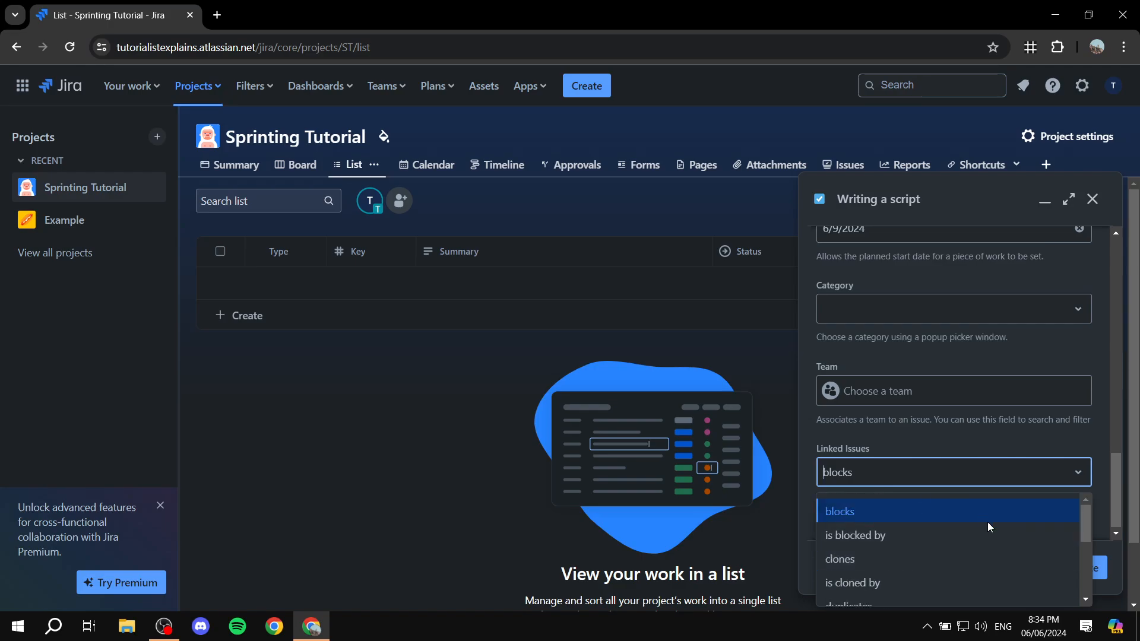
pyautogui.scroll(-2, 950, 529)
pyautogui.scroll(-2, 919, 518)
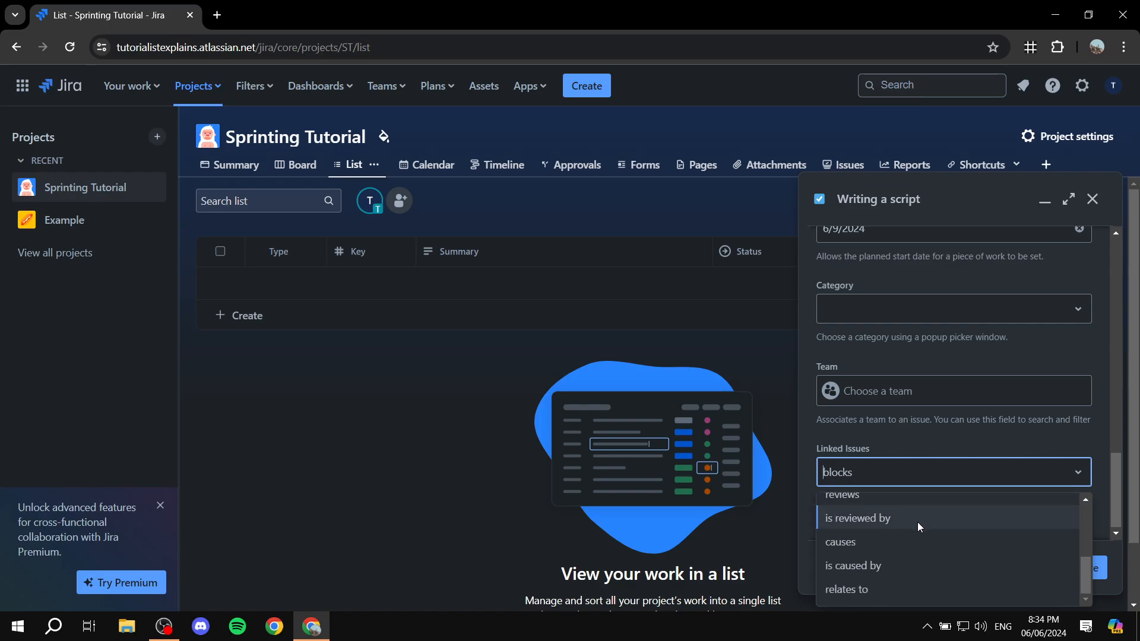
pyautogui.click(909, 472)
pyautogui.click(960, 515)
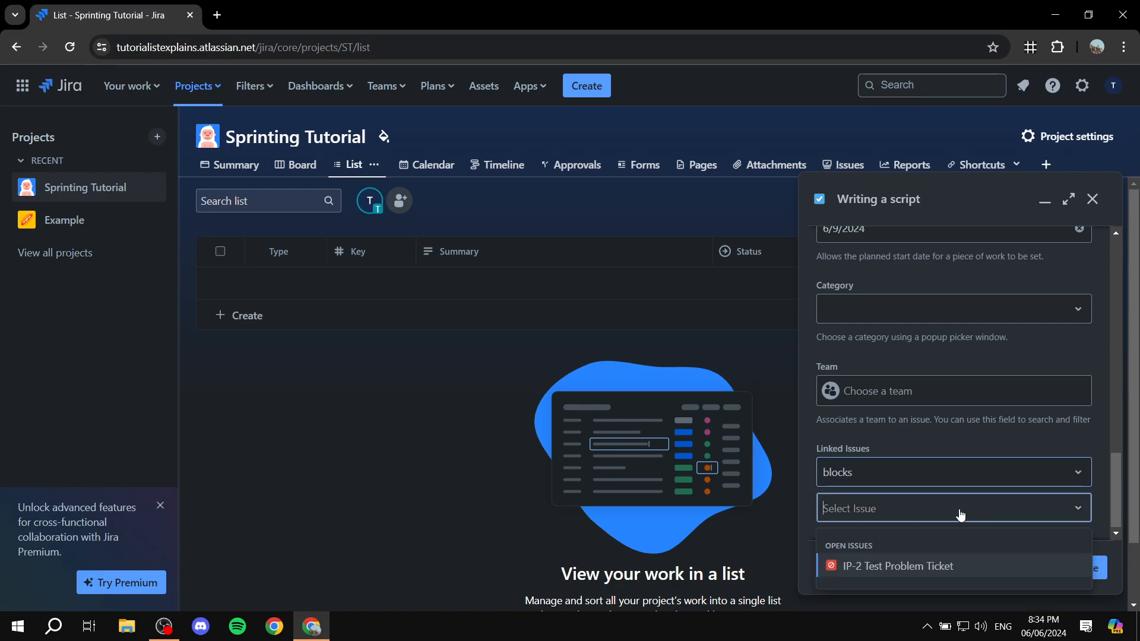
pyautogui.click(984, 510)
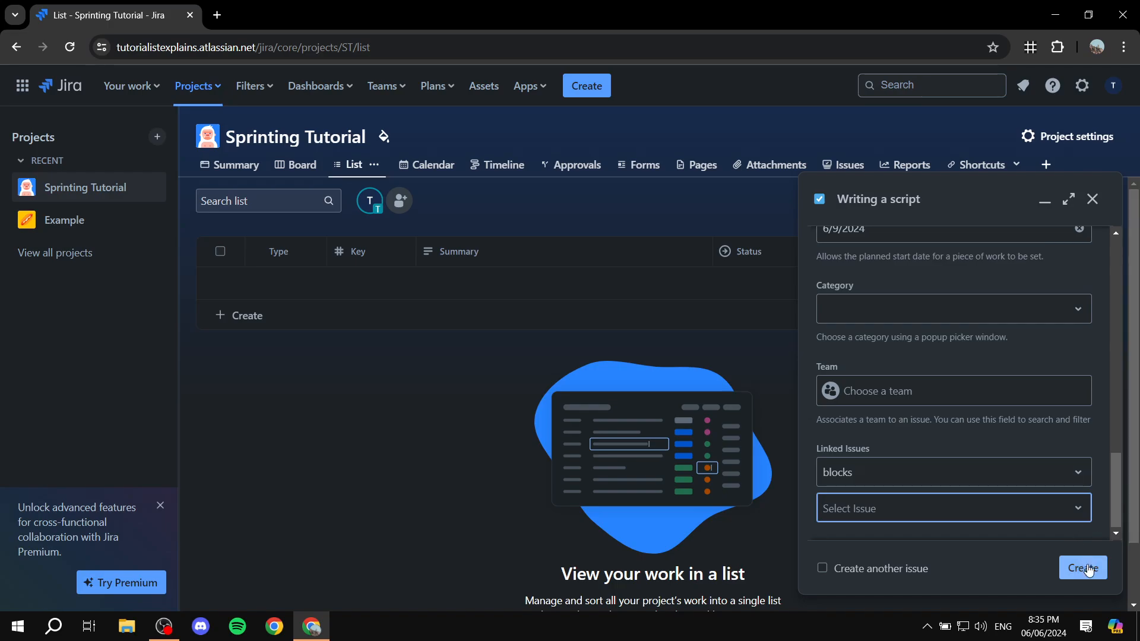
# Step: Review the filled-in fields of the "Writing a script" task and create it in the Sprinting Tutorial project
pyautogui.scroll(15, 978, 383)
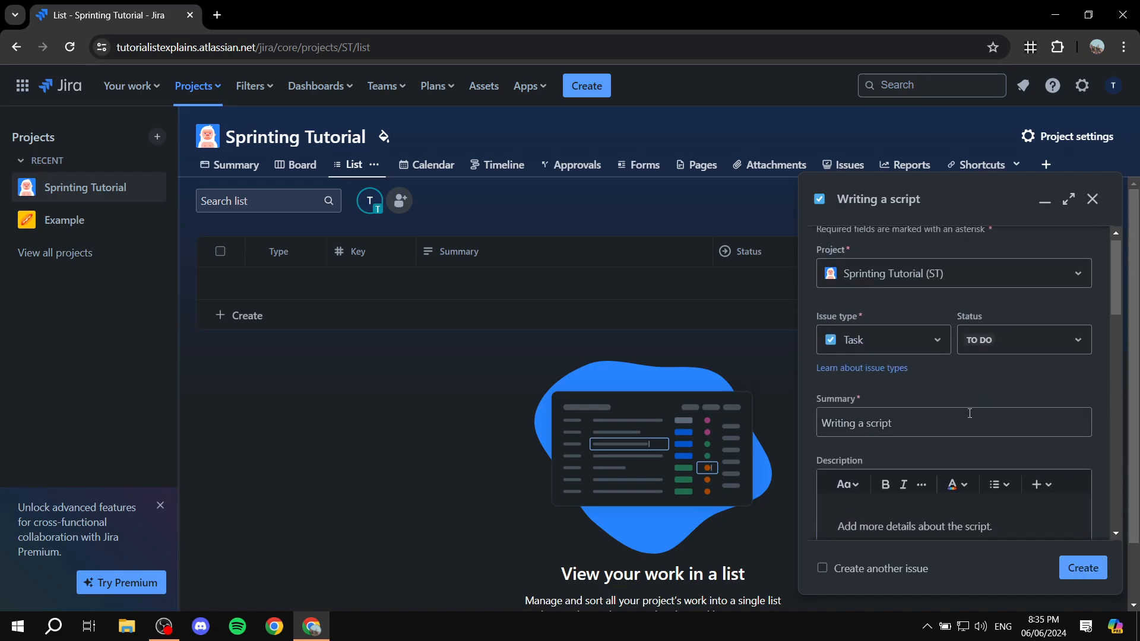
pyautogui.scroll(-15, 1009, 439)
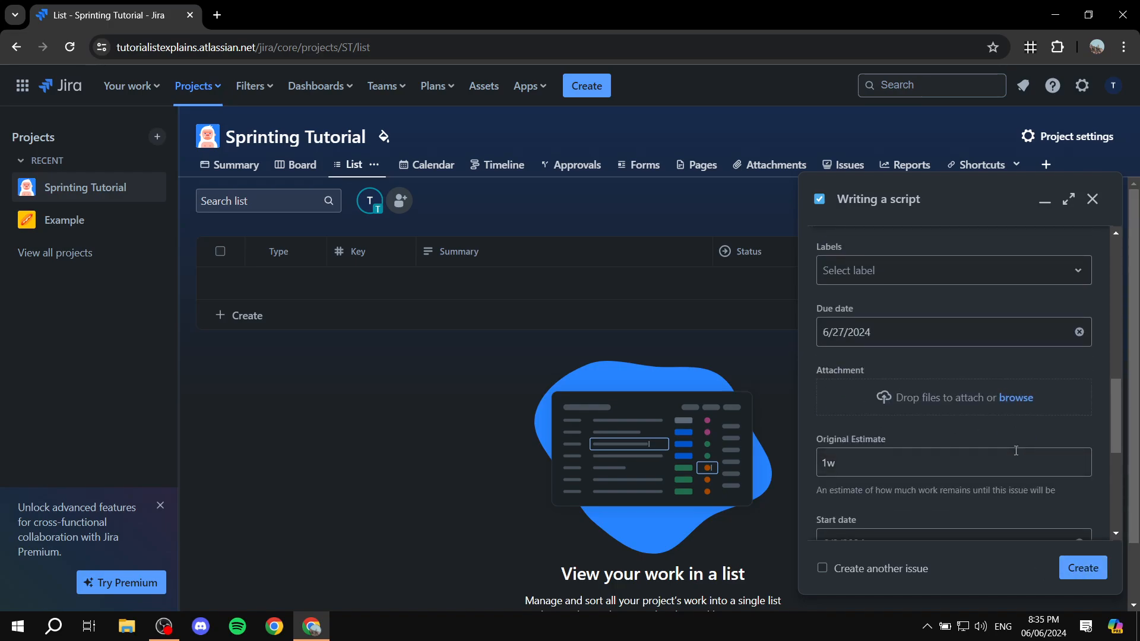
pyautogui.click(1082, 567)
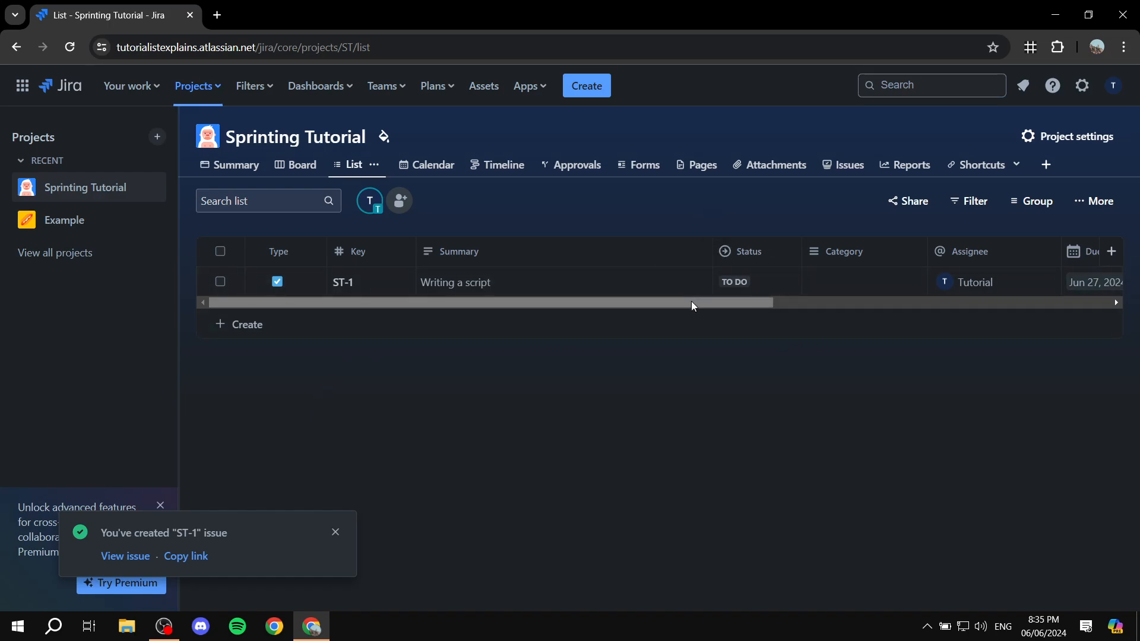
# Step: Examine all list columns of the "Writing a script" task, from type through reporter, and dismiss the creation notification
pyautogui.moveTo(689, 305); pyautogui.dragTo(743, 307)
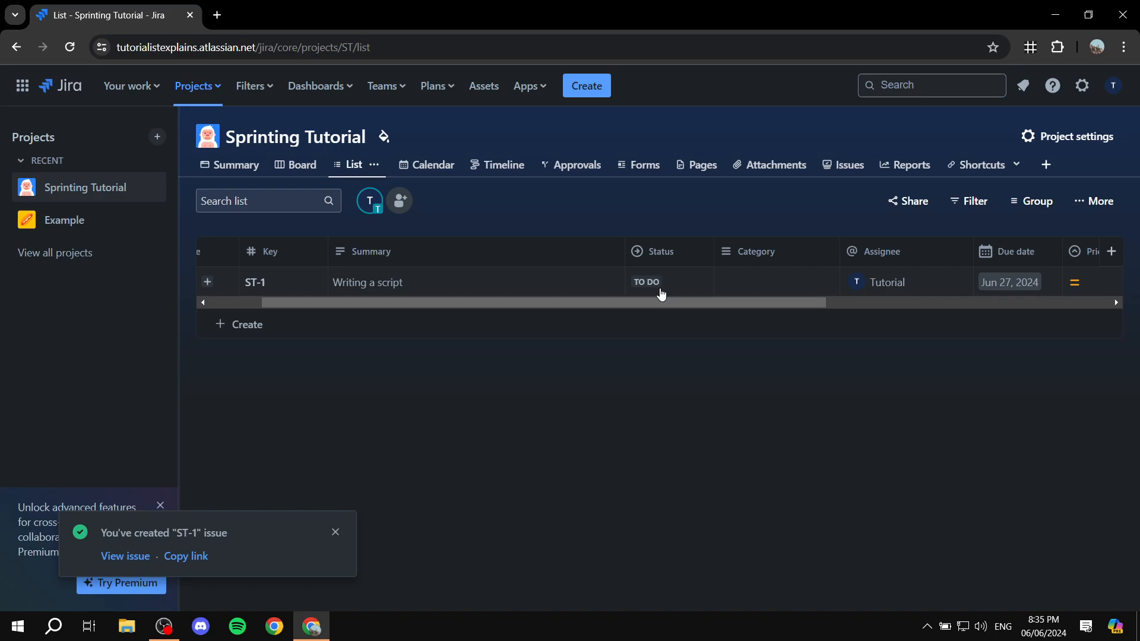
pyautogui.moveTo(672, 303); pyautogui.dragTo(771, 315)
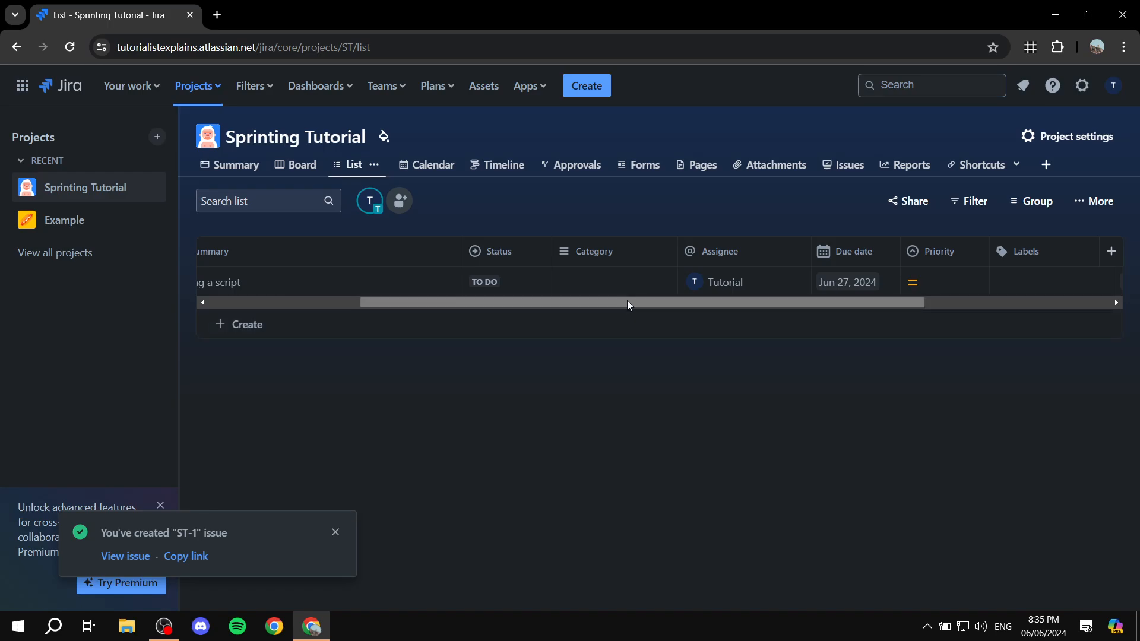
pyautogui.moveTo(627, 304); pyautogui.dragTo(330, 315)
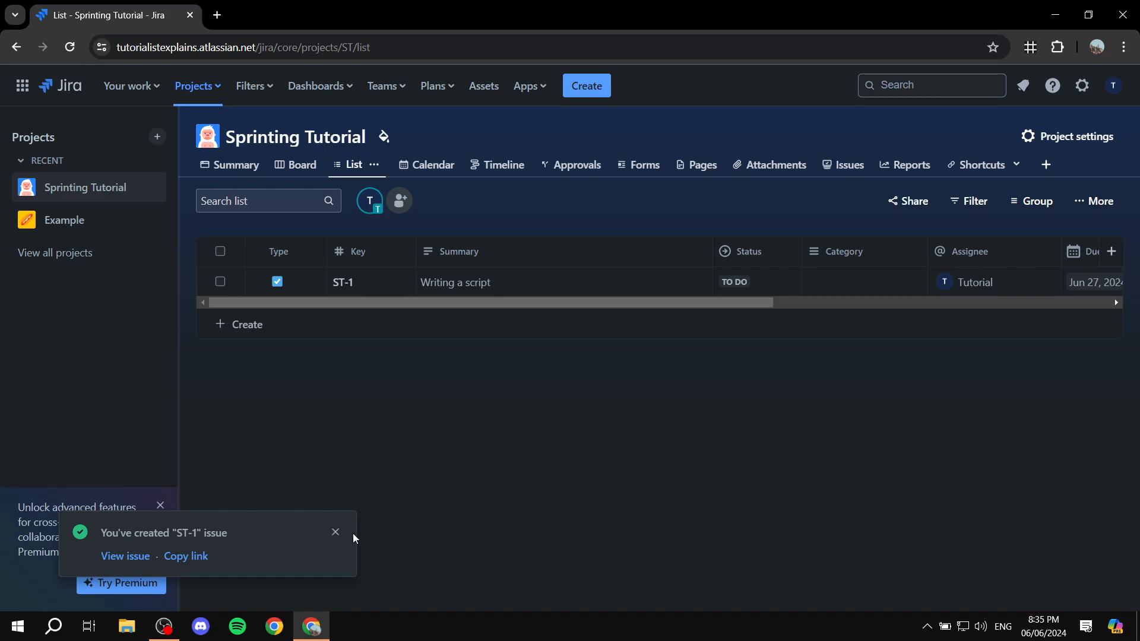
pyautogui.click(335, 533)
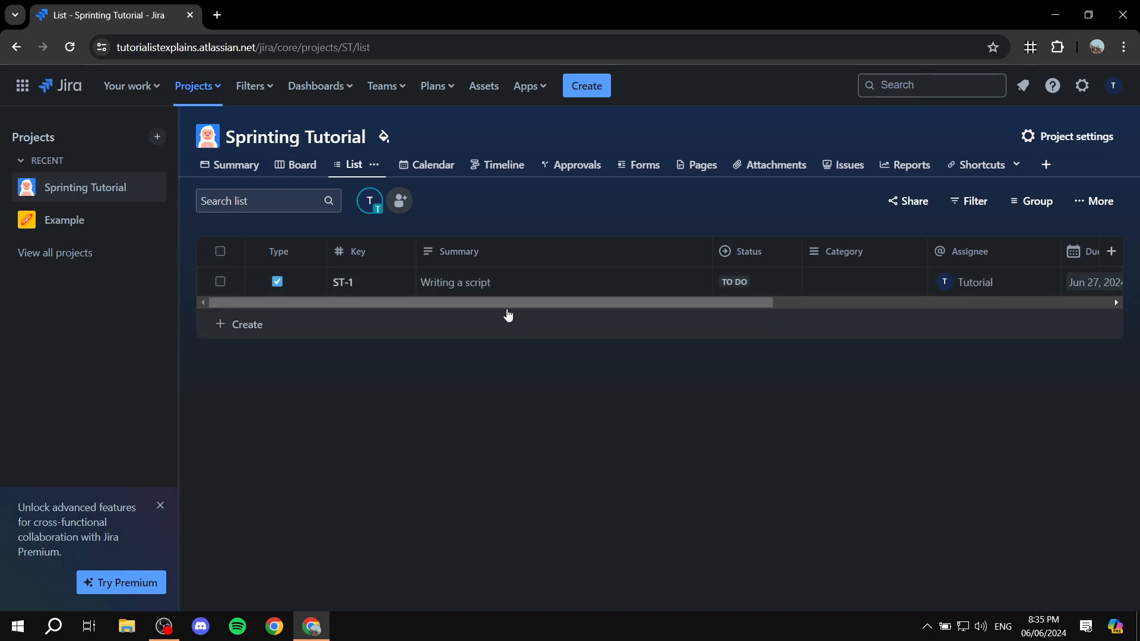
pyautogui.moveTo(502, 308); pyautogui.dragTo(884, 310)
pyautogui.moveTo(962, 310); pyautogui.dragTo(372, 304)
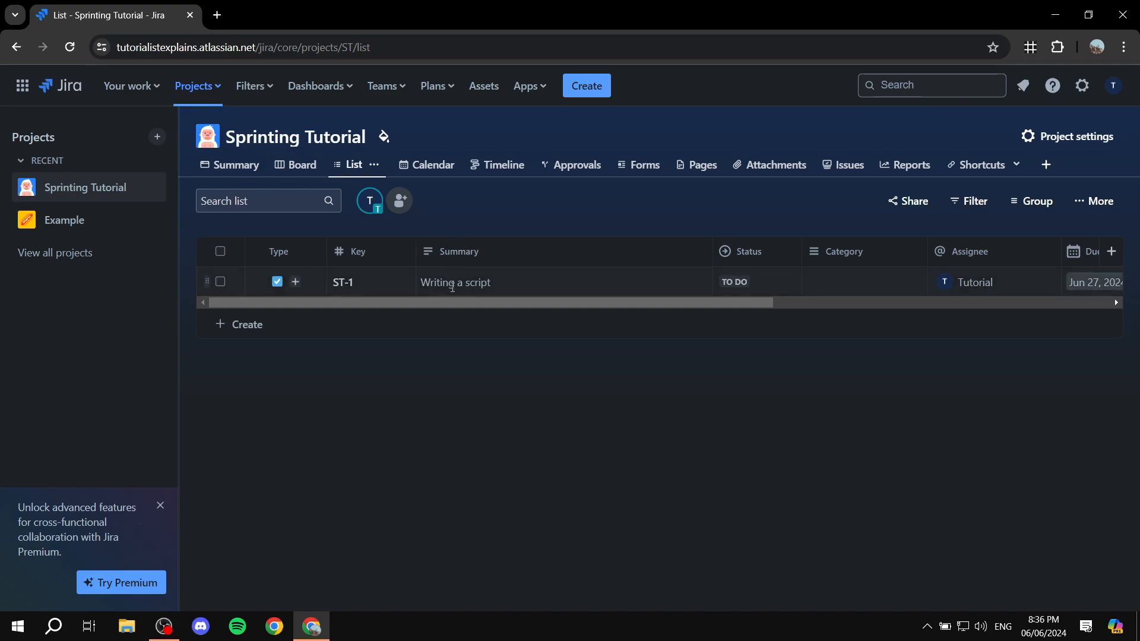
pyautogui.moveTo(438, 307); pyautogui.dragTo(904, 321)
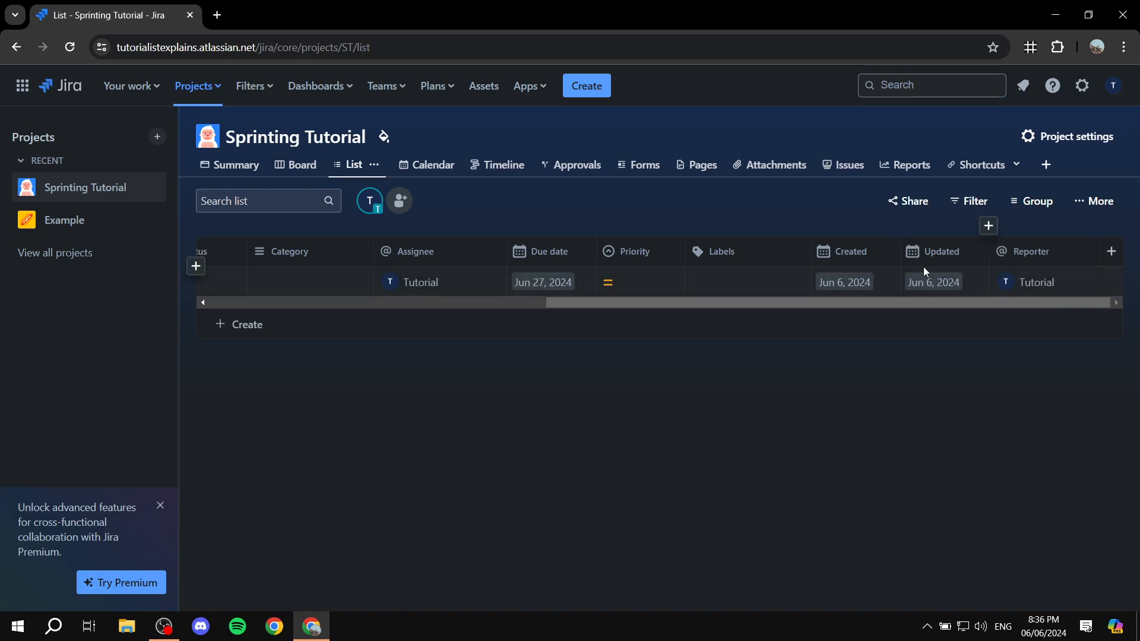
pyautogui.moveTo(859, 304); pyautogui.dragTo(508, 302)
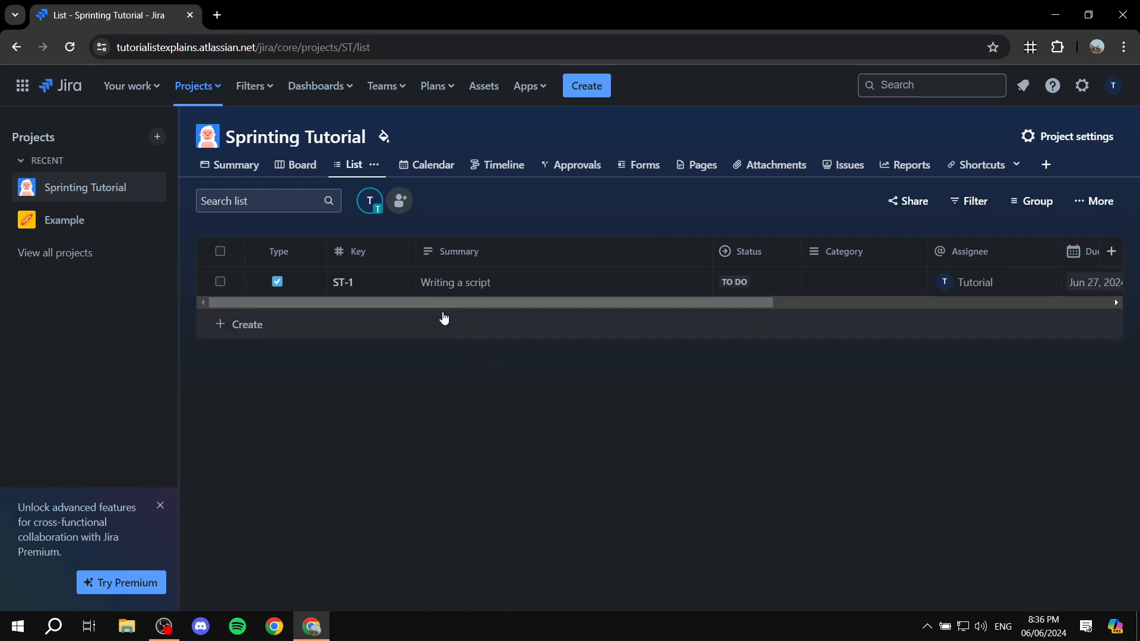
pyautogui.moveTo(438, 303); pyautogui.dragTo(289, 294)
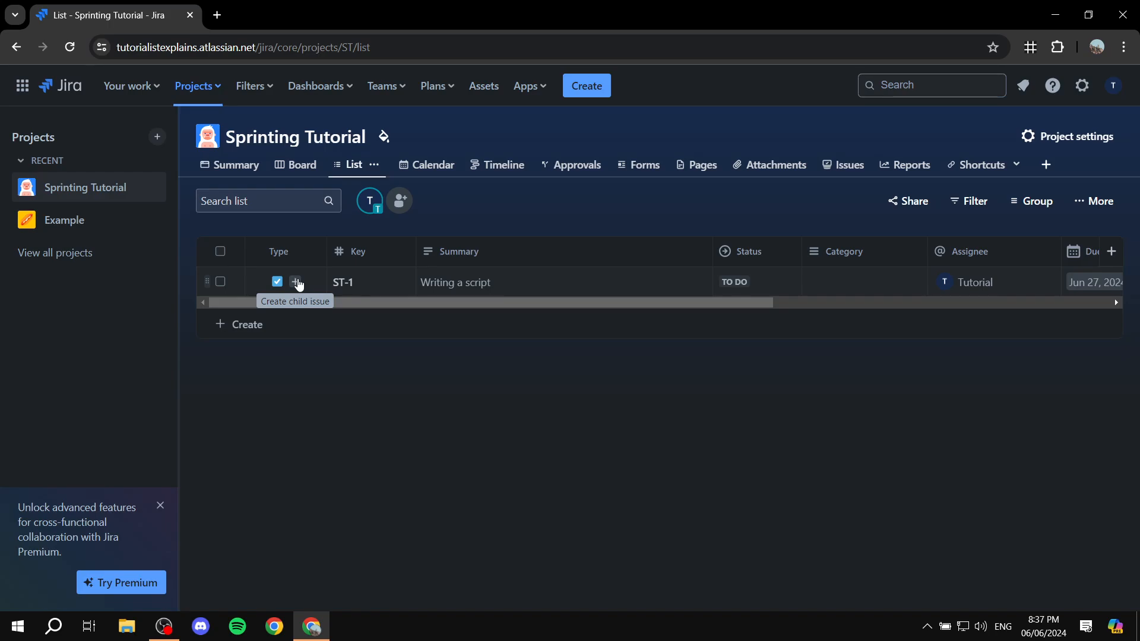
# Step: Add a child sub-task named "Write the introduction to the script" under the "Writing a script" task
pyautogui.click(296, 283)
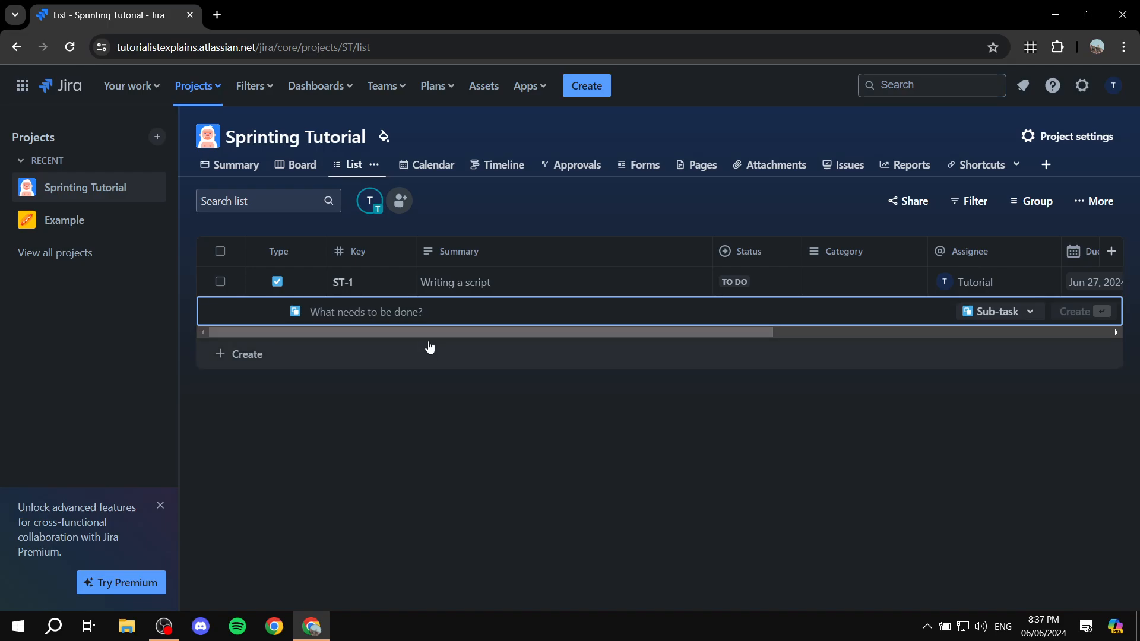
pyautogui.moveTo(437, 333); pyautogui.dragTo(346, 340)
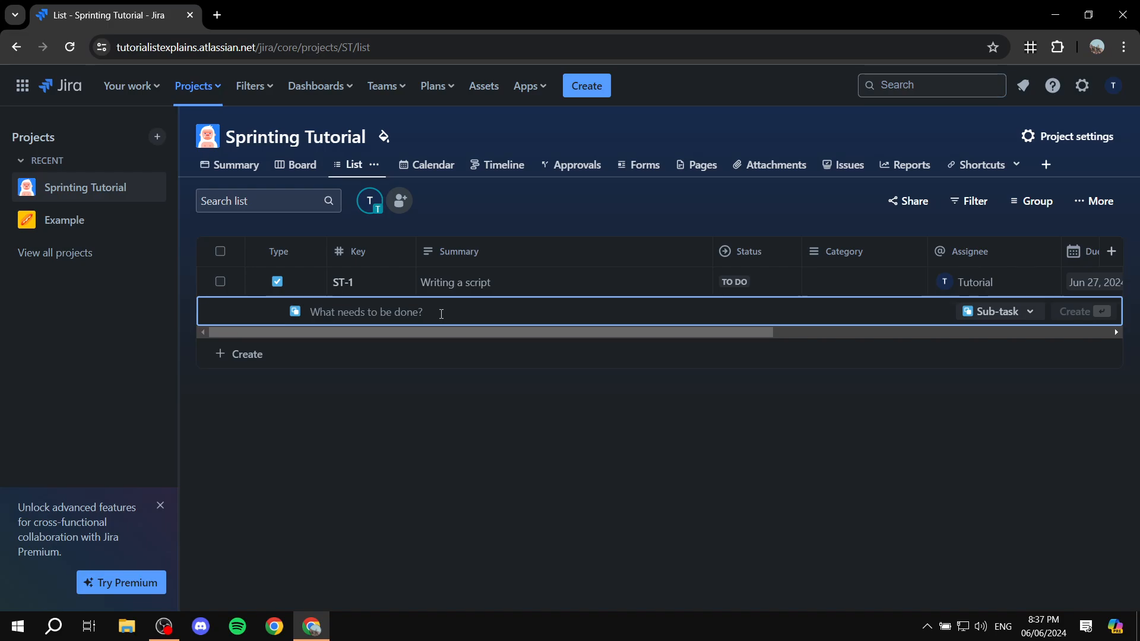
pyautogui.write('Write the')
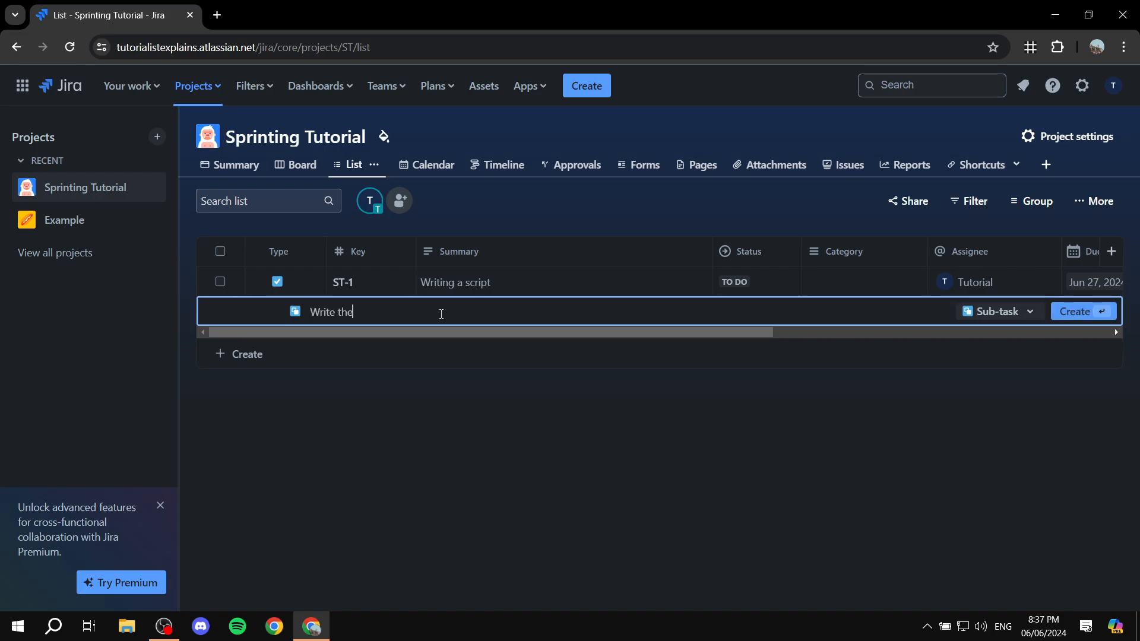
pyautogui.write(' introduction to the script')
pyautogui.click(1036, 313)
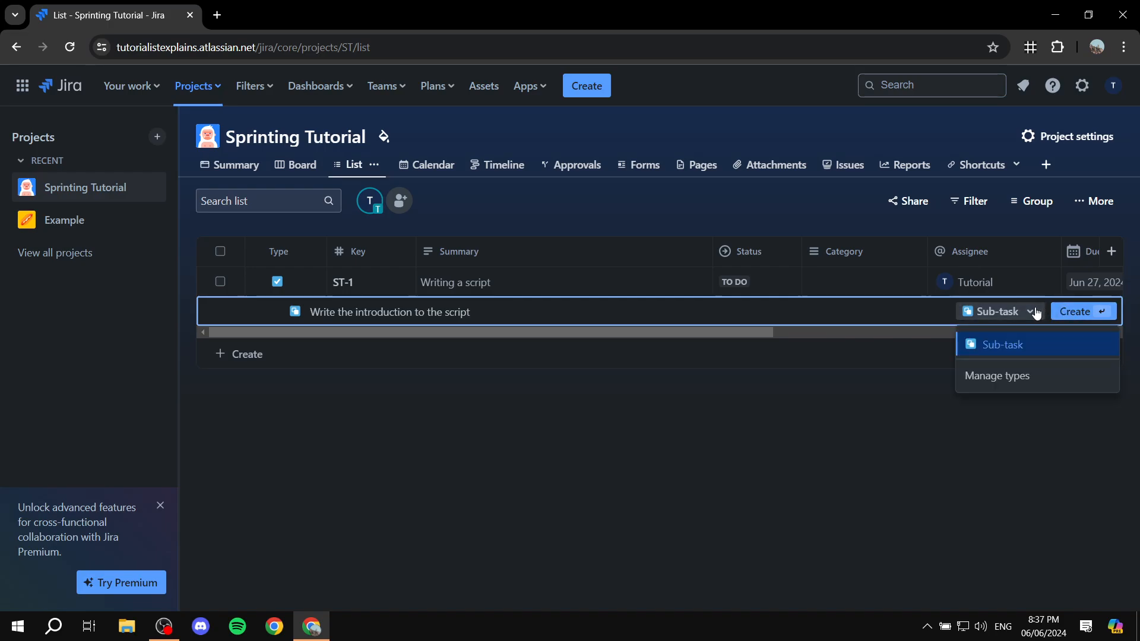
pyautogui.click(1036, 314)
pyautogui.click(1083, 313)
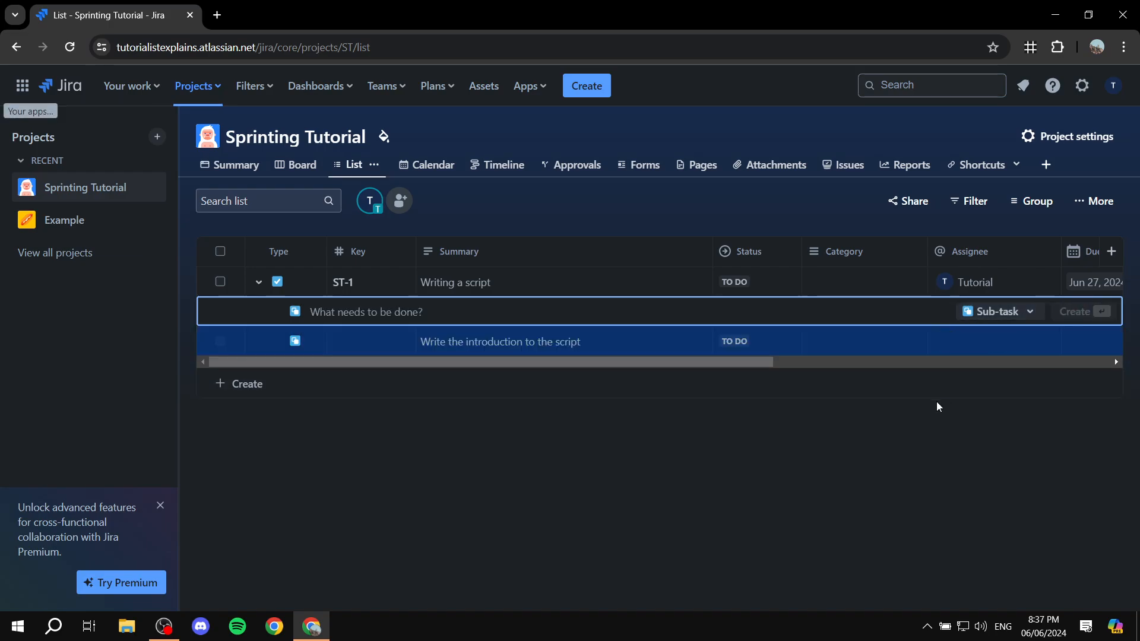
pyautogui.click(530, 488)
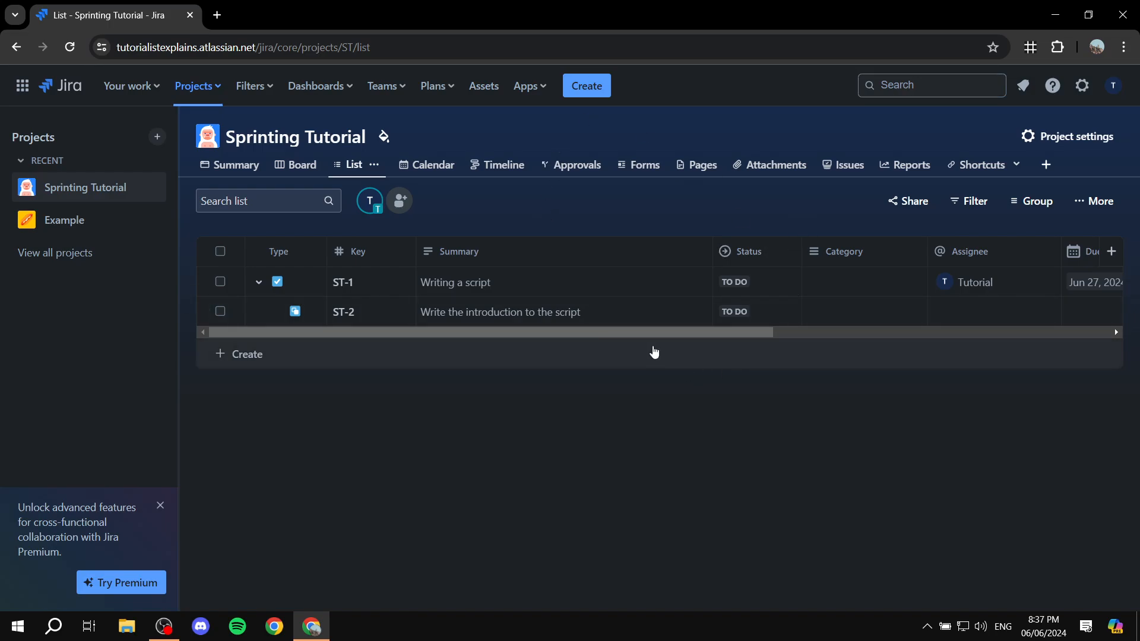
pyautogui.moveTo(654, 332); pyautogui.dragTo(629, 337)
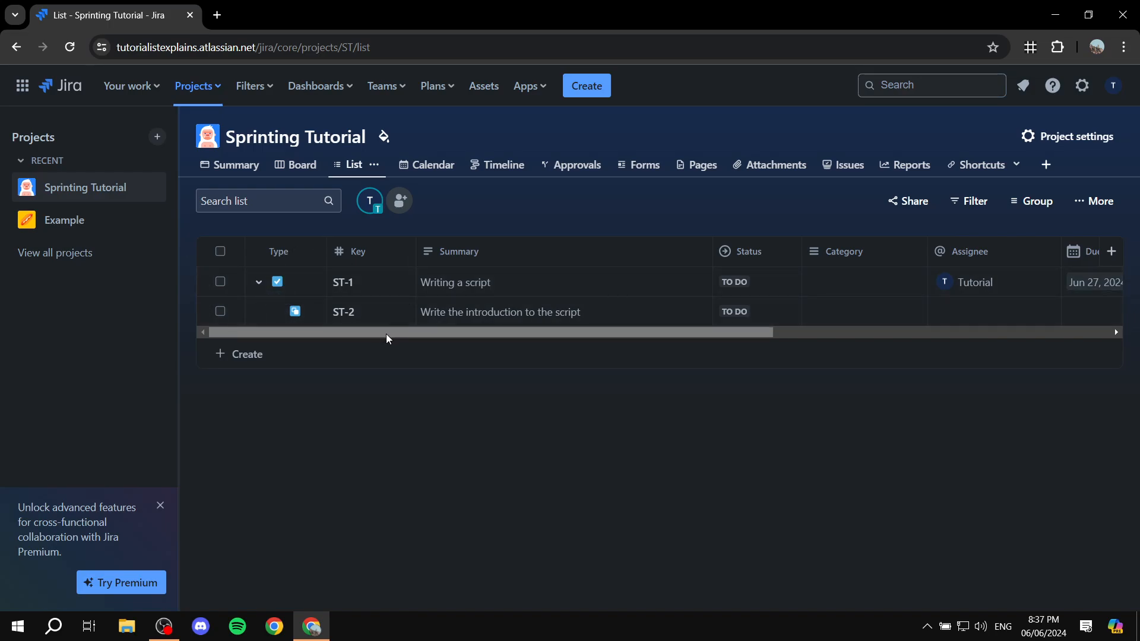
pyautogui.moveTo(386, 334); pyautogui.dragTo(313, 347)
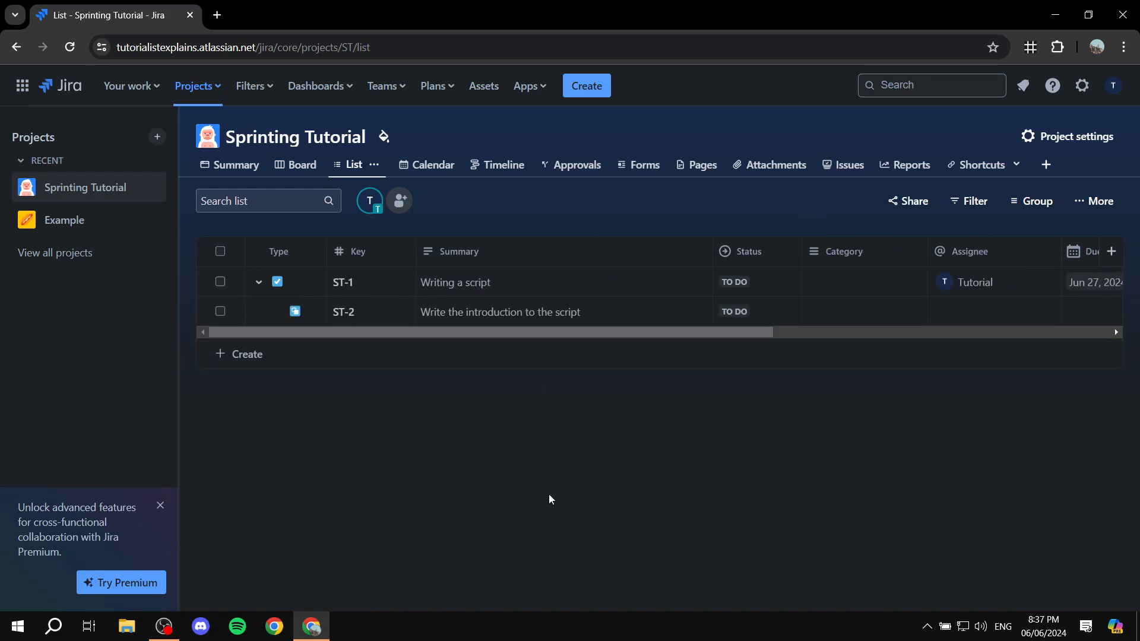